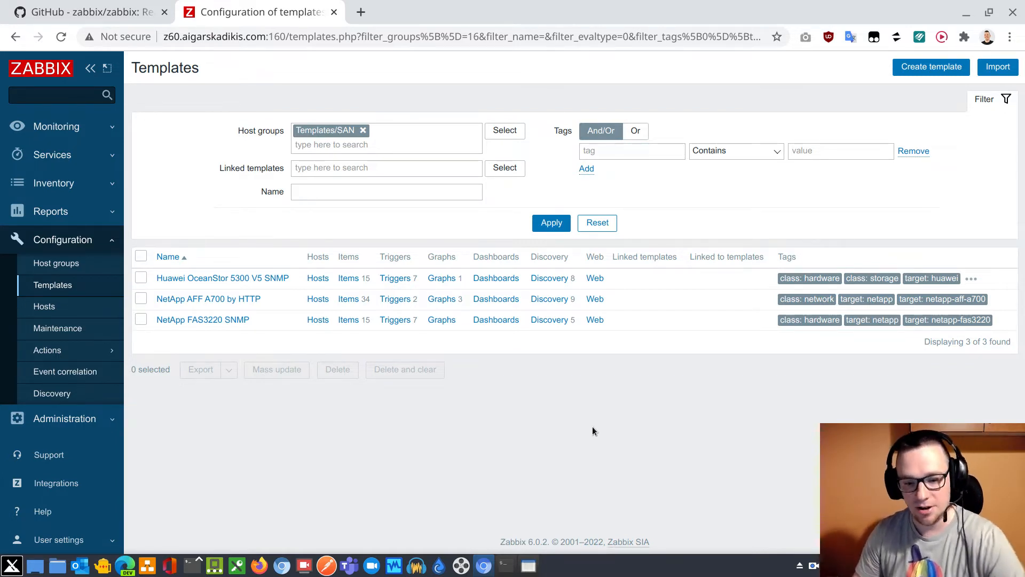
Switch to the terminal and list the files of the import-yaml directory one per line with ls -1
{"action": "left_click_drag", "start_coordinate": [502, 542], "coordinate": [540, 543]}
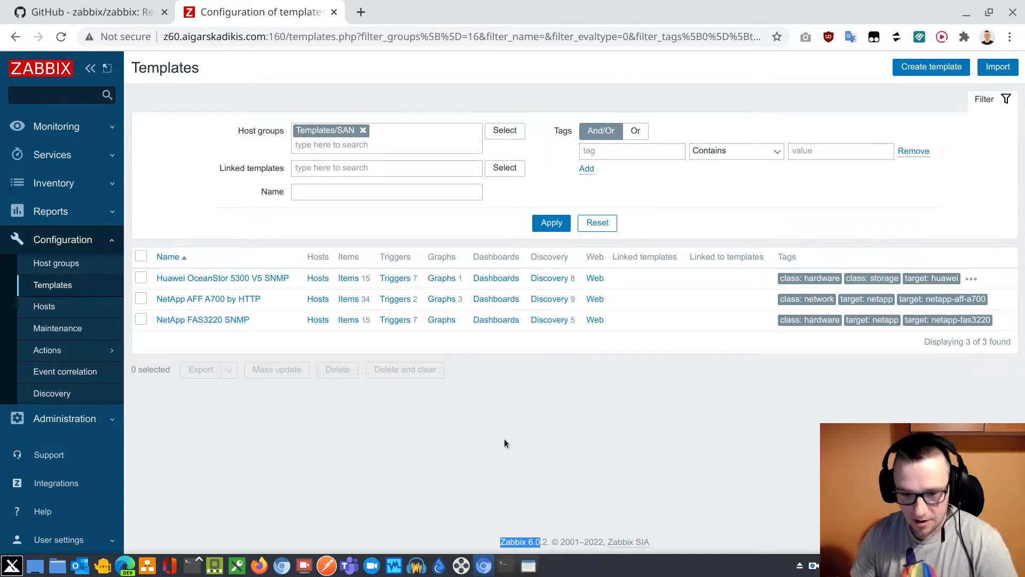
{"action": "left_click", "coordinate": [505, 565]}
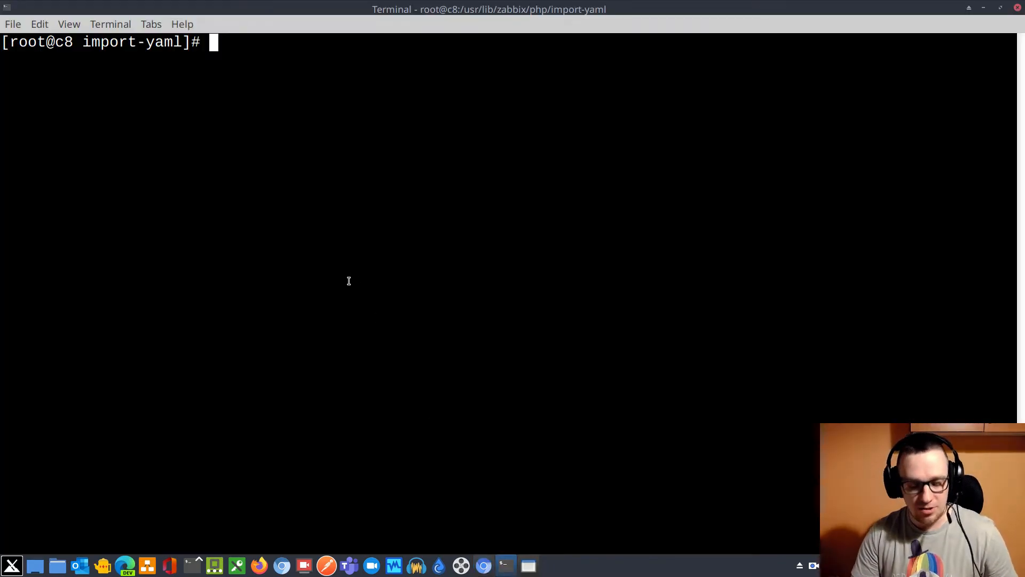
{"action": "type", "text": "ls -1"}
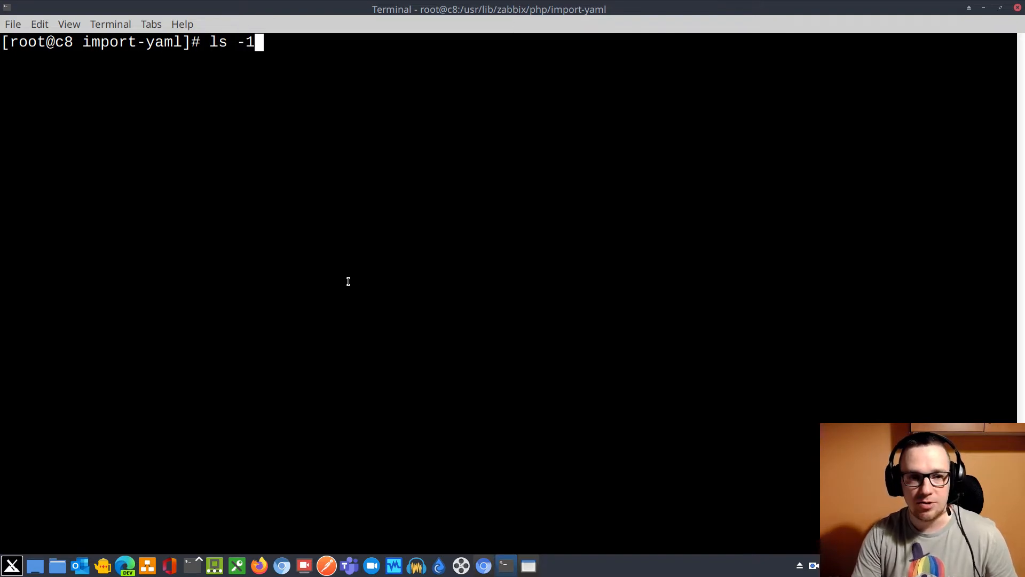
{"action": "key", "text": "Return"}
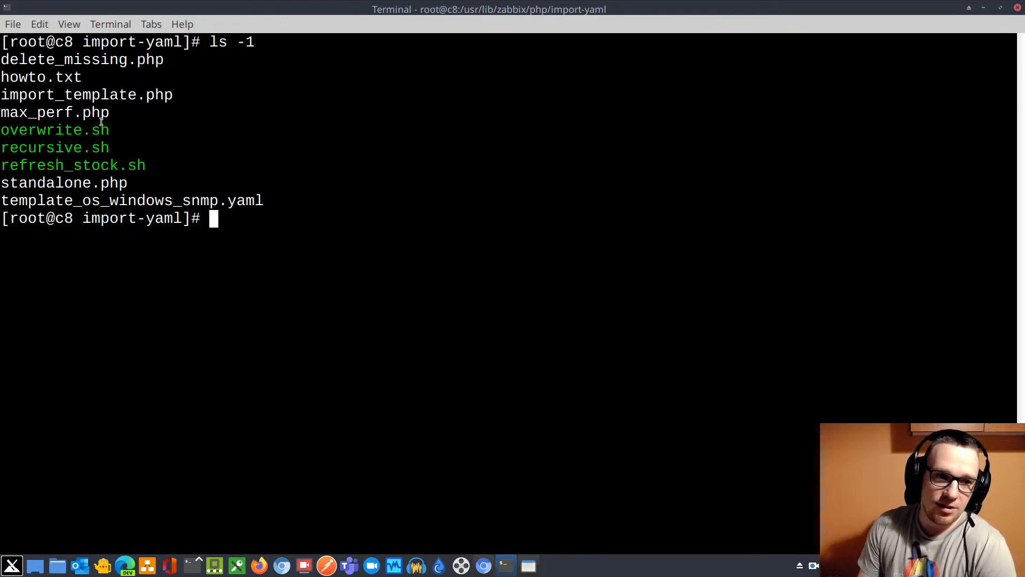
Open the max_perf.php script in vim
{"action": "left_click_drag", "start_coordinate": [109, 114], "coordinate": [3, 113]}
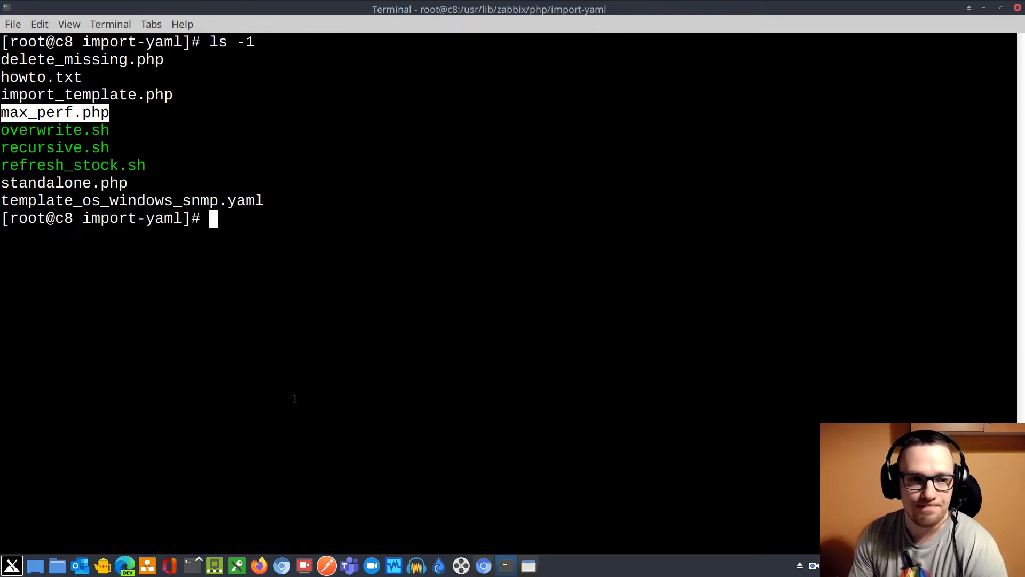
{"action": "type", "text": "v"}
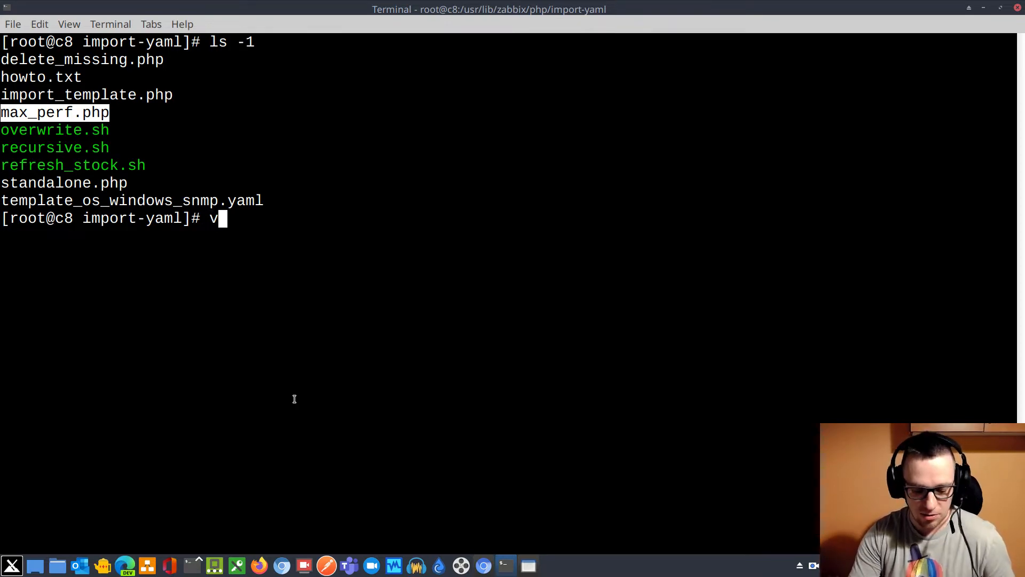
{"action": "type", "text": "im max"}
{"action": "key", "text": "Tab"}
{"action": "key", "text": "Return"}
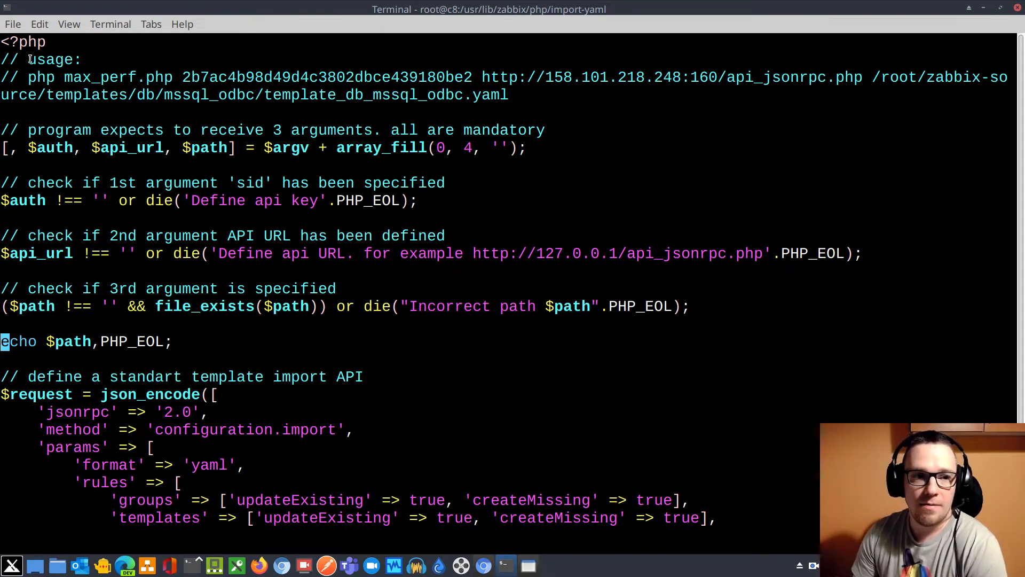
Examine the script's usage example, its checks of the three mandatory arguments, and the configuration.import request with its rules
{"action": "left_click_drag", "start_coordinate": [31, 59], "coordinate": [862, 87]}
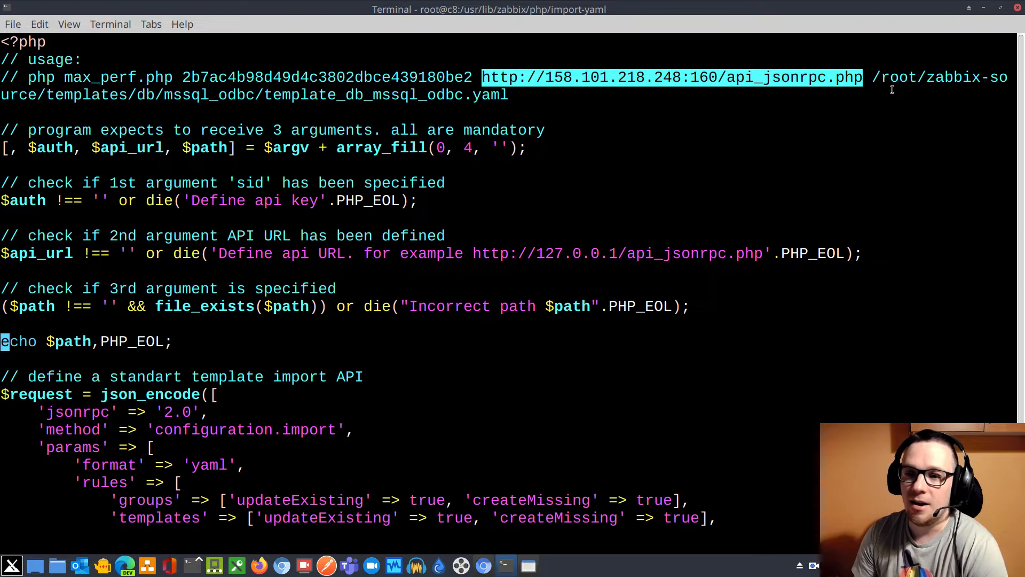
{"action": "left_click_drag", "start_coordinate": [876, 75], "coordinate": [510, 95]}
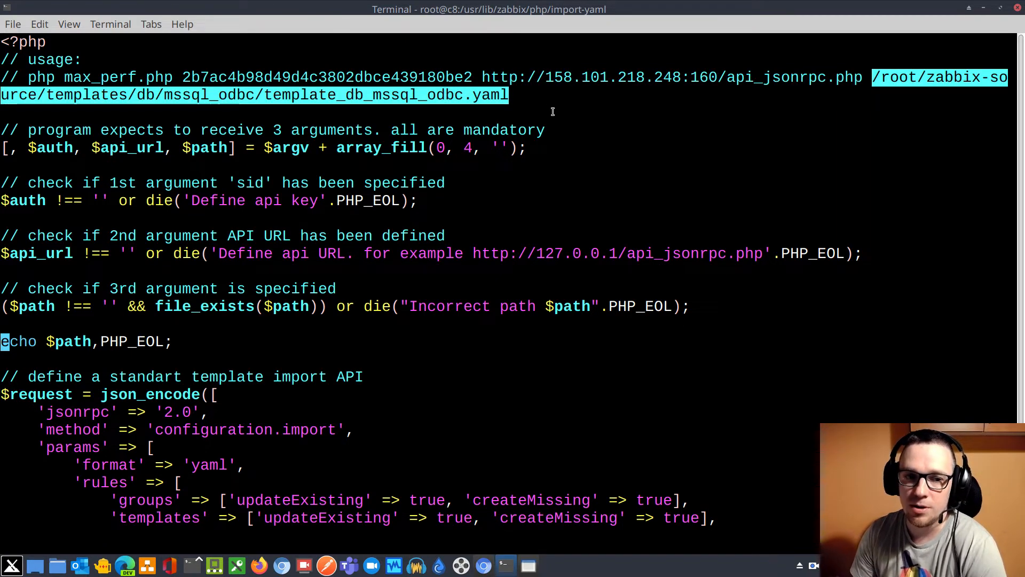
{"action": "left_click_drag", "start_coordinate": [4, 129], "coordinate": [861, 257]}
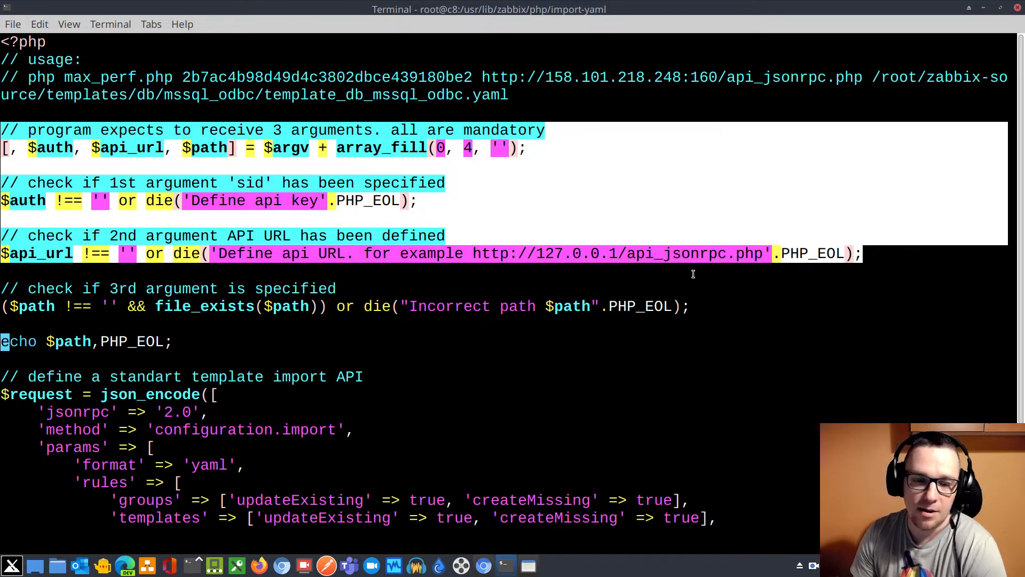
{"action": "left_click", "coordinate": [305, 271]}
{"action": "key", "text": "Down"}
{"action": "key", "text": "Down"}
{"action": "key", "text": "Down"}
{"action": "key", "text": "Down"}
{"action": "key", "text": "Down"}
{"action": "key", "text": "Down"}
{"action": "key", "text": "Down"}
{"action": "key", "text": "Down"}
{"action": "key", "text": "Down"}
{"action": "key", "text": "Down"}
{"action": "key", "text": "Down"}
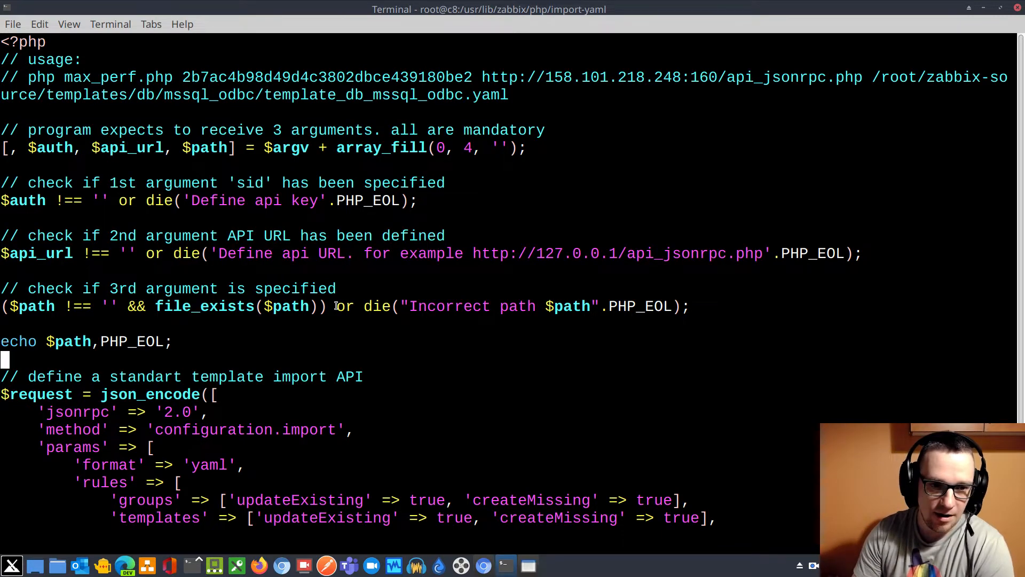
{"action": "key", "text": "Down"}
{"action": "key", "text": "Down"}
{"action": "key", "text": "Down"}
{"action": "key", "text": "Down"}
{"action": "key", "text": "Down"}
{"action": "key", "text": "Down"}
{"action": "key", "text": "Down"}
{"action": "key", "text": "Down"}
{"action": "key", "text": "Down"}
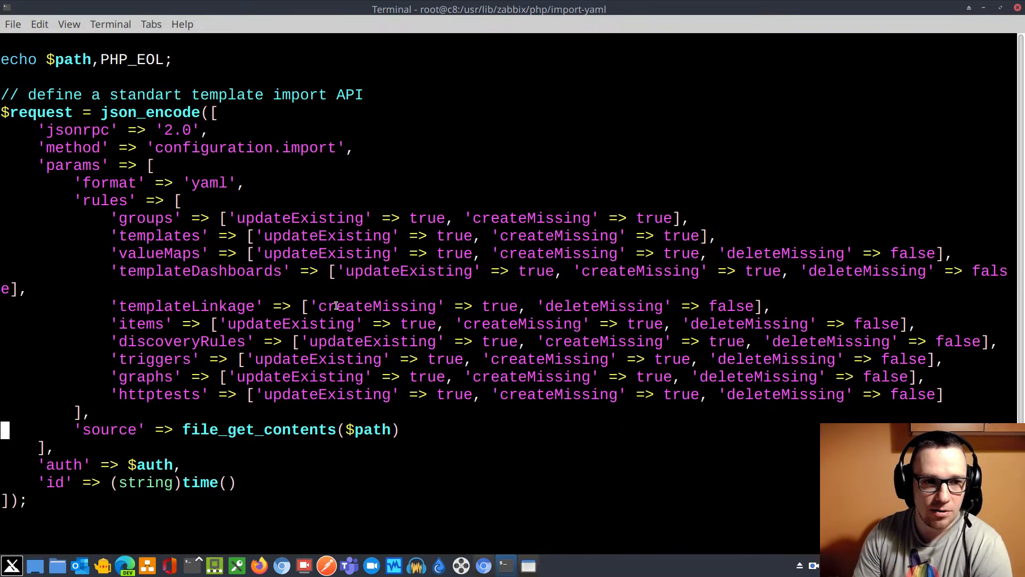
{"action": "key", "text": "Down"}
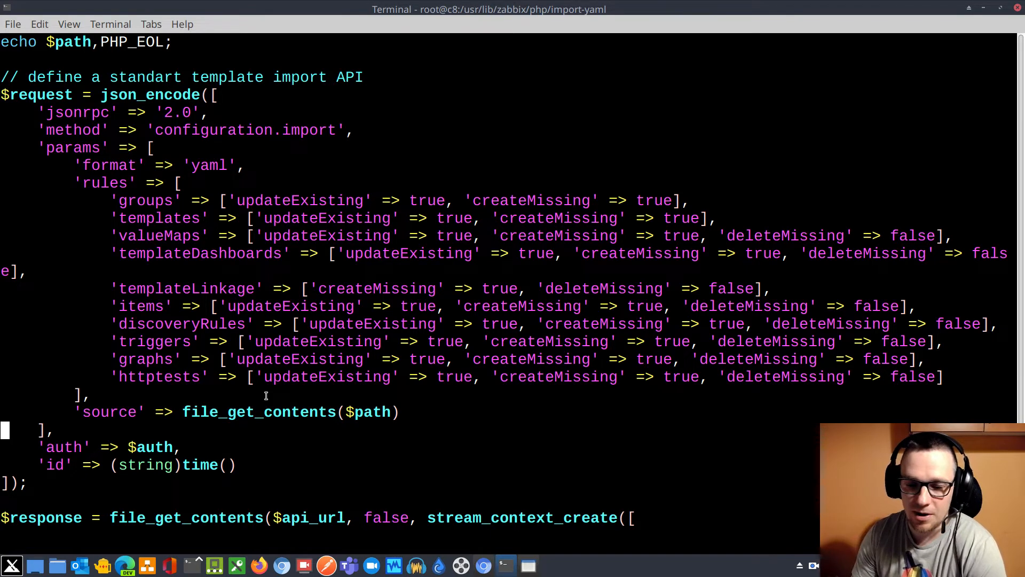
Switch to the Zabbix web interface and open the template Import dialog to view its rule categories
{"action": "left_click", "coordinate": [484, 566]}
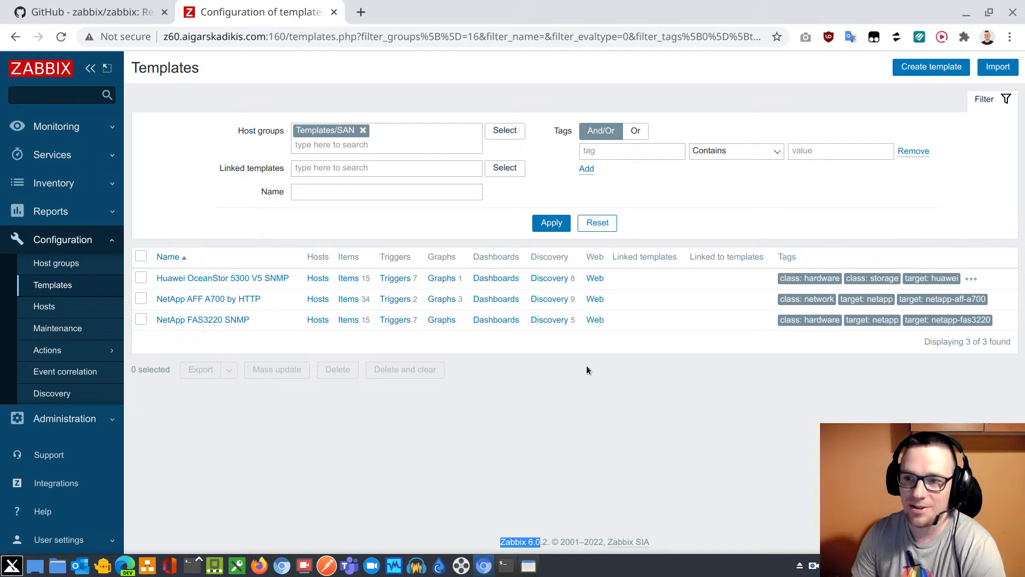
{"action": "left_click", "coordinate": [1001, 67]}
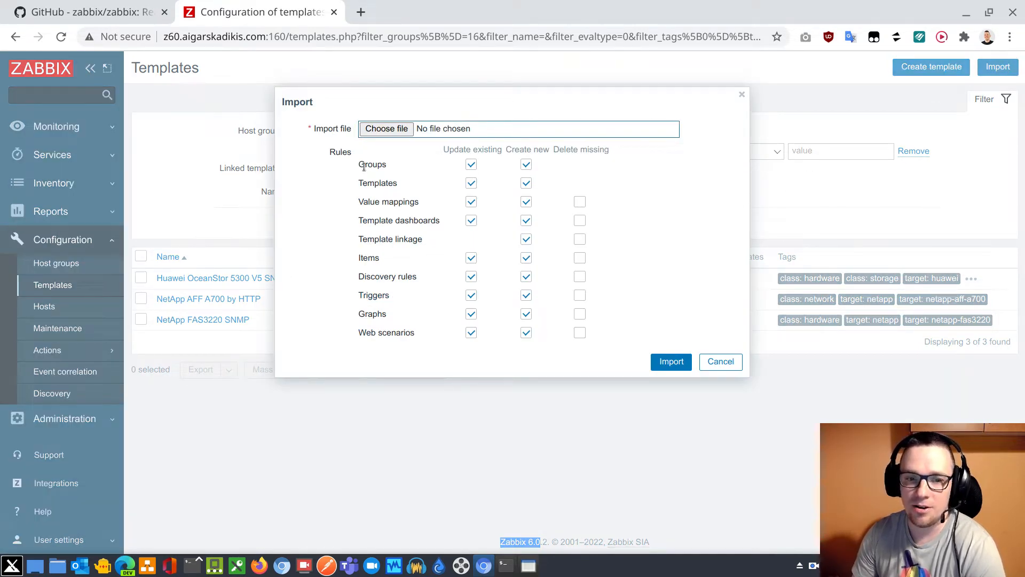
{"action": "left_click_drag", "start_coordinate": [360, 165], "coordinate": [421, 203]}
{"action": "left_click", "coordinate": [435, 202]}
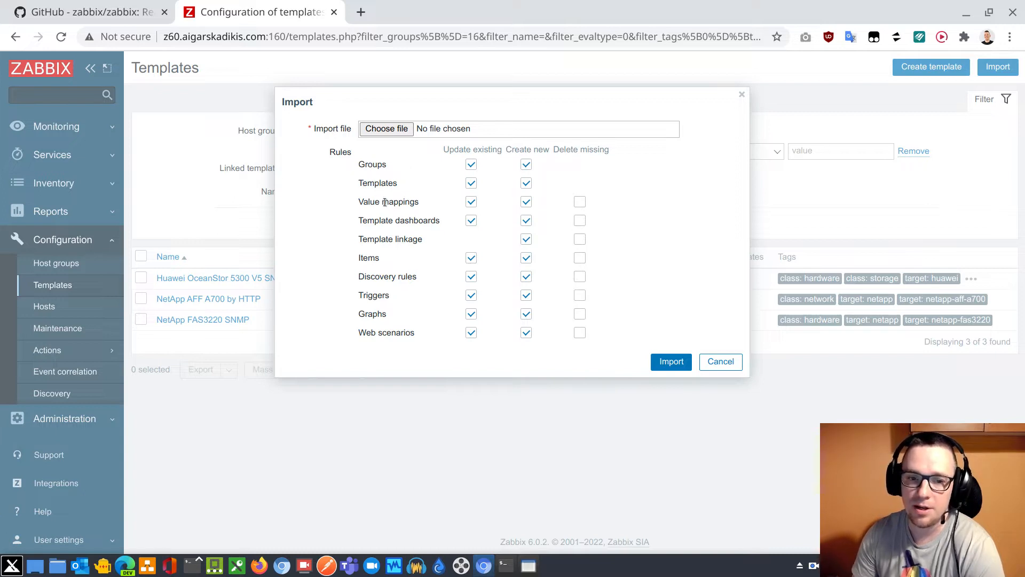
Compare the import rules in max_perf.php with the Update existing, Create new and Delete missing options of the Zabbix Import dialog
{"action": "key", "text": "alt+Tab"}
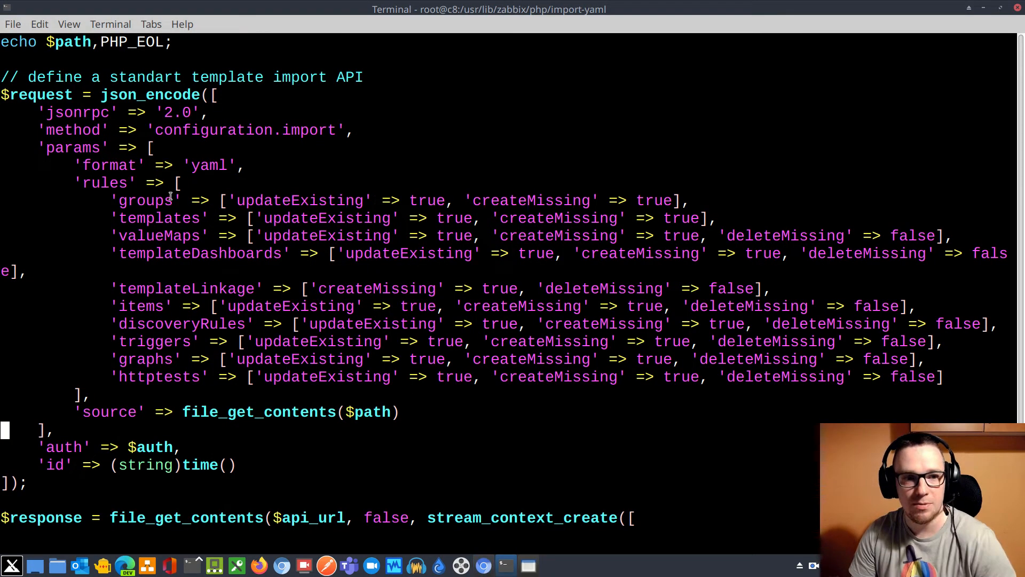
{"action": "left_click_drag", "start_coordinate": [119, 203], "coordinate": [201, 236]}
{"action": "key", "text": "alt+Tab"}
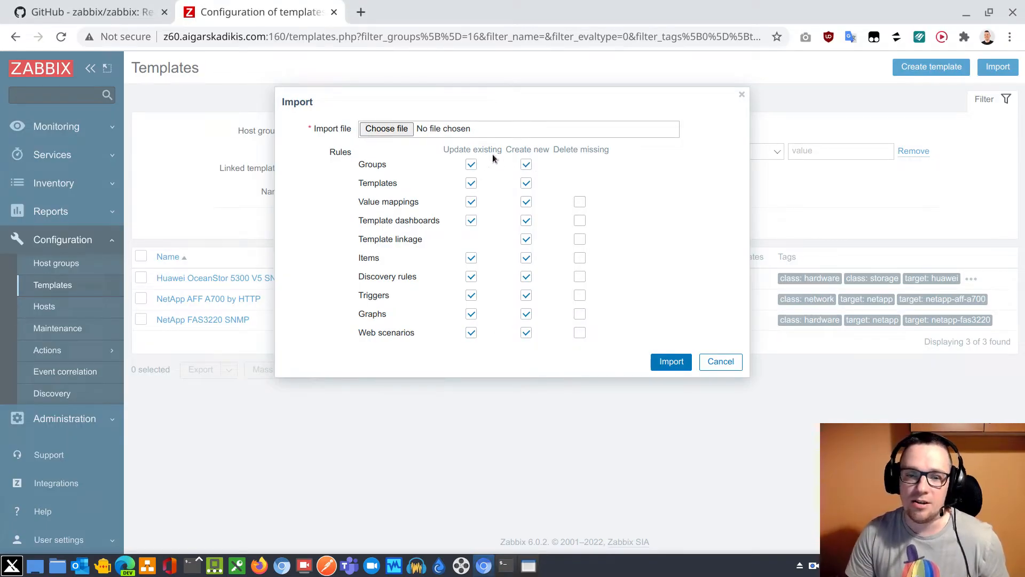
{"action": "left_click_drag", "start_coordinate": [443, 150], "coordinate": [608, 148]}
{"action": "left_click_drag", "start_coordinate": [608, 148], "coordinate": [553, 149]}
{"action": "left_click", "coordinate": [585, 155]}
{"action": "key", "text": "alt+Tab"}
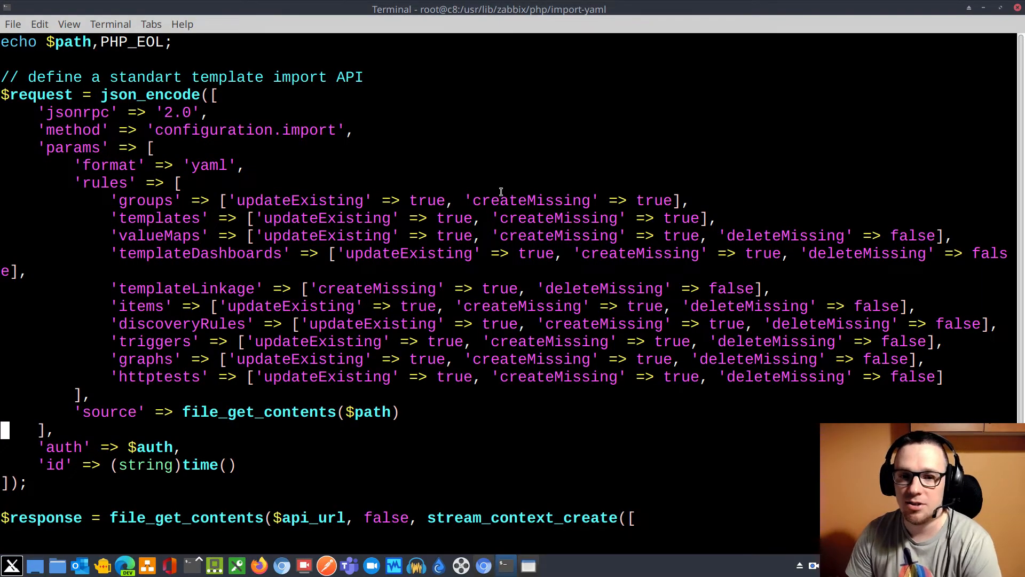
{"action": "left_click_drag", "start_coordinate": [729, 235], "coordinate": [936, 237]}
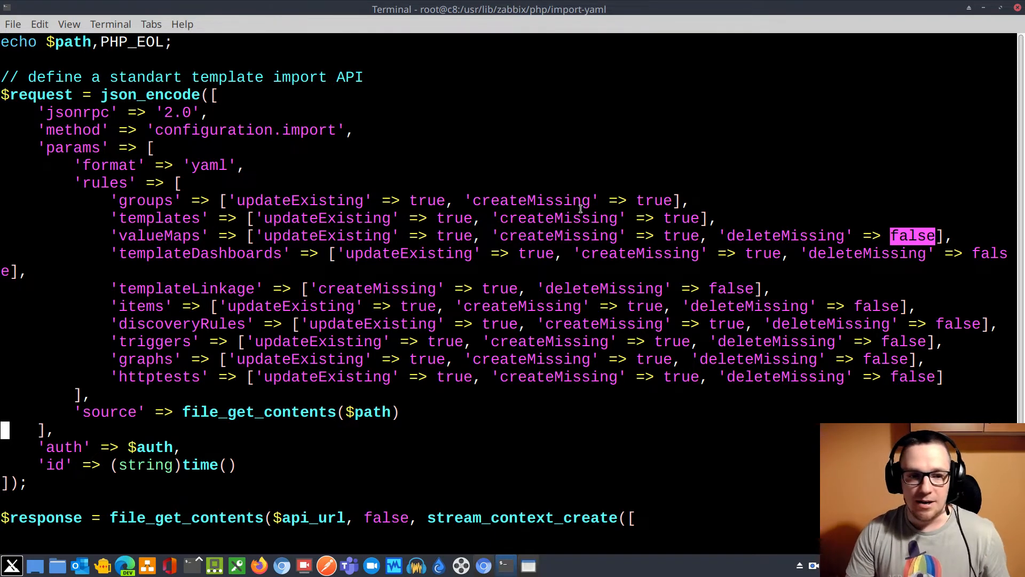
View the HTTP request code at the end of max_perf.php and quit vim
{"action": "key", "text": "ctrl+f"}
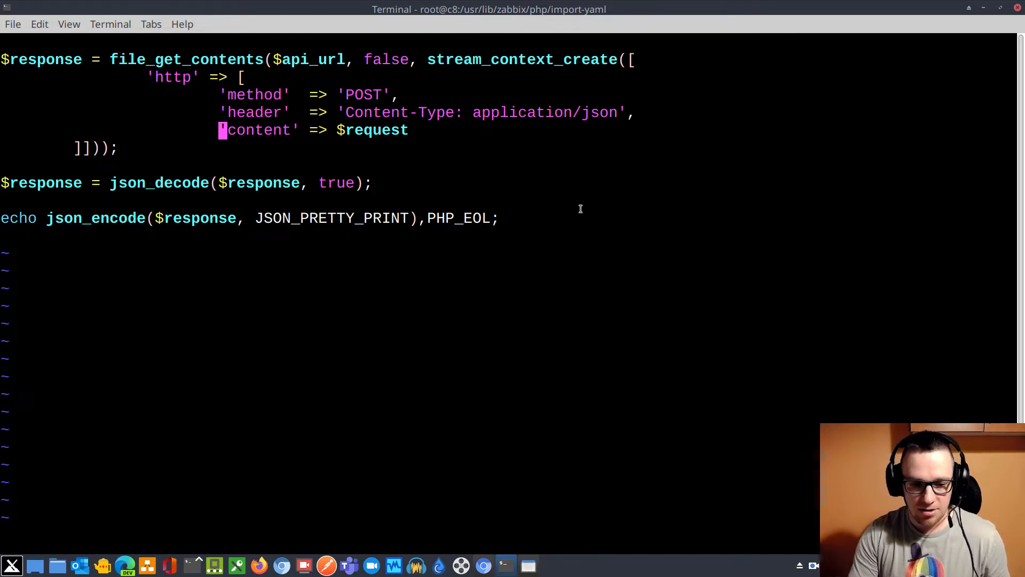
{"action": "type", "text": ":q"}
{"action": "key", "text": "Return"}
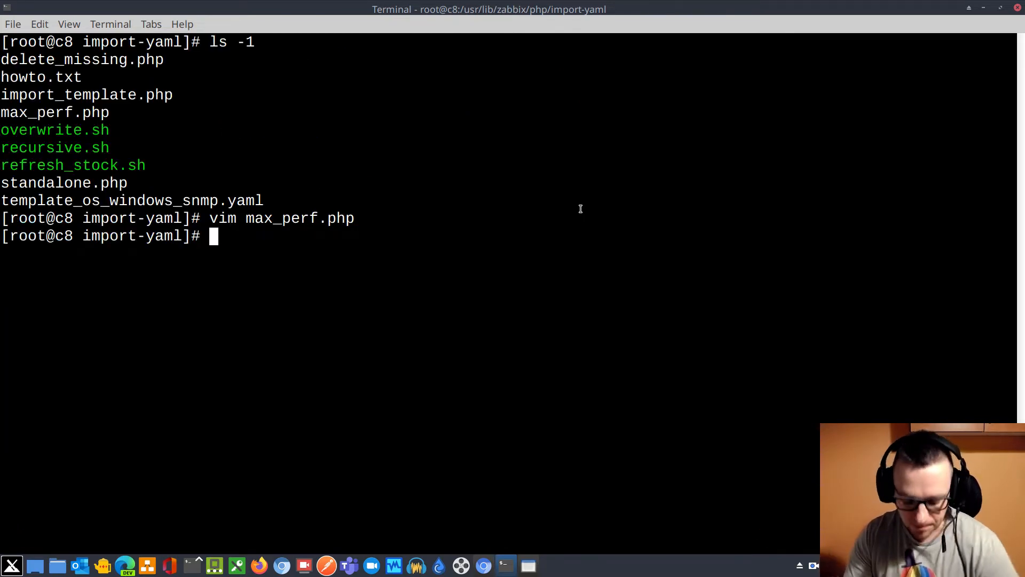
List the import-yaml directory again and highlight the max_perf.php and delete_missing.php file names
{"action": "type", "text": "ls -1"}
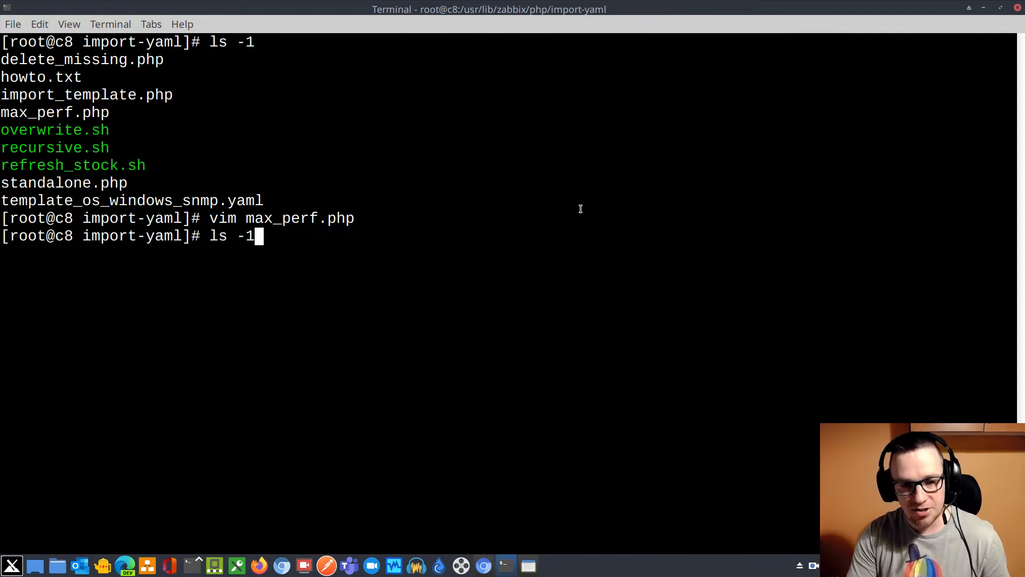
{"action": "key", "text": "Return"}
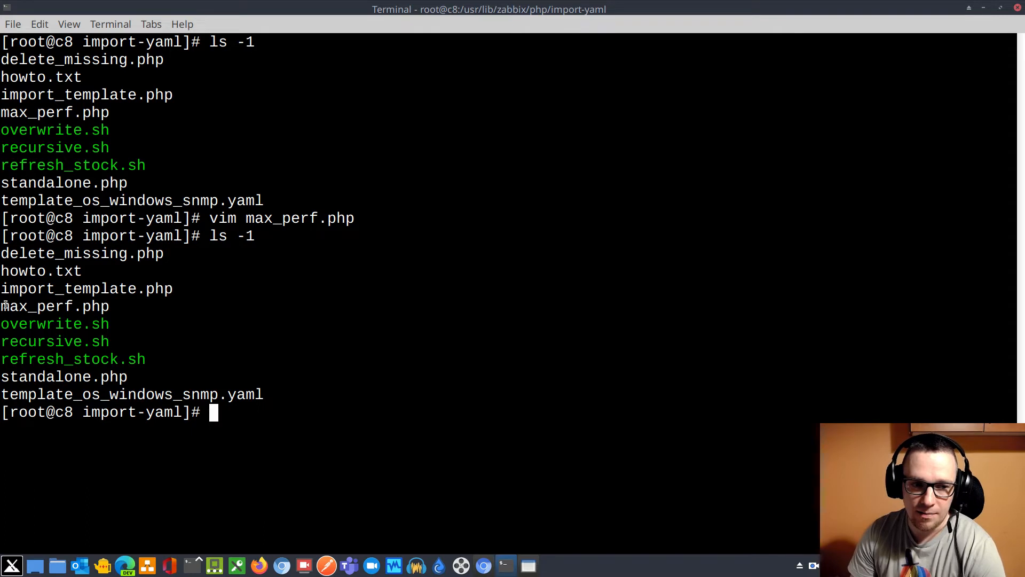
{"action": "left_click_drag", "start_coordinate": [2, 306], "coordinate": [109, 309]}
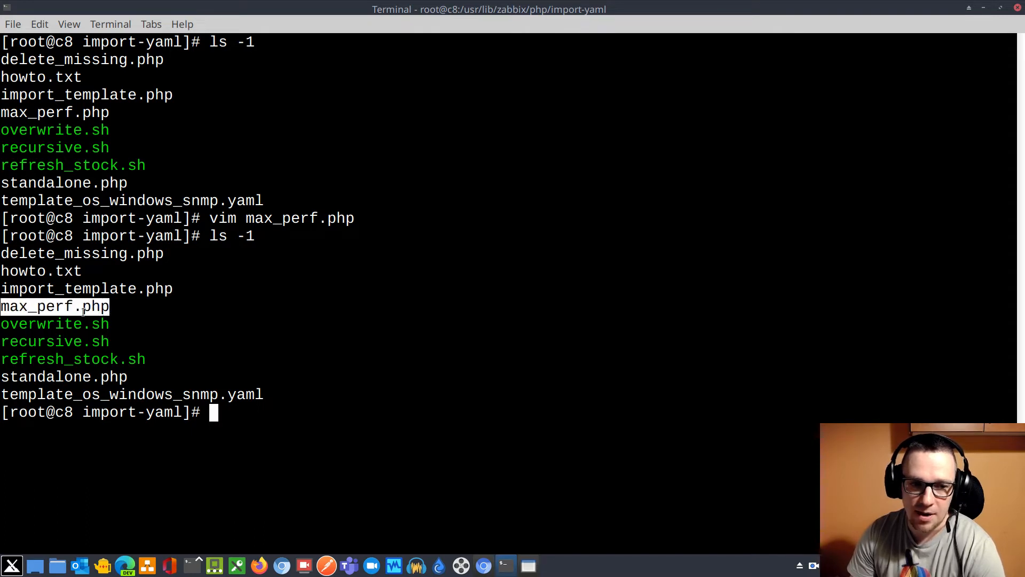
{"action": "left_click_drag", "start_coordinate": [3, 255], "coordinate": [164, 256]}
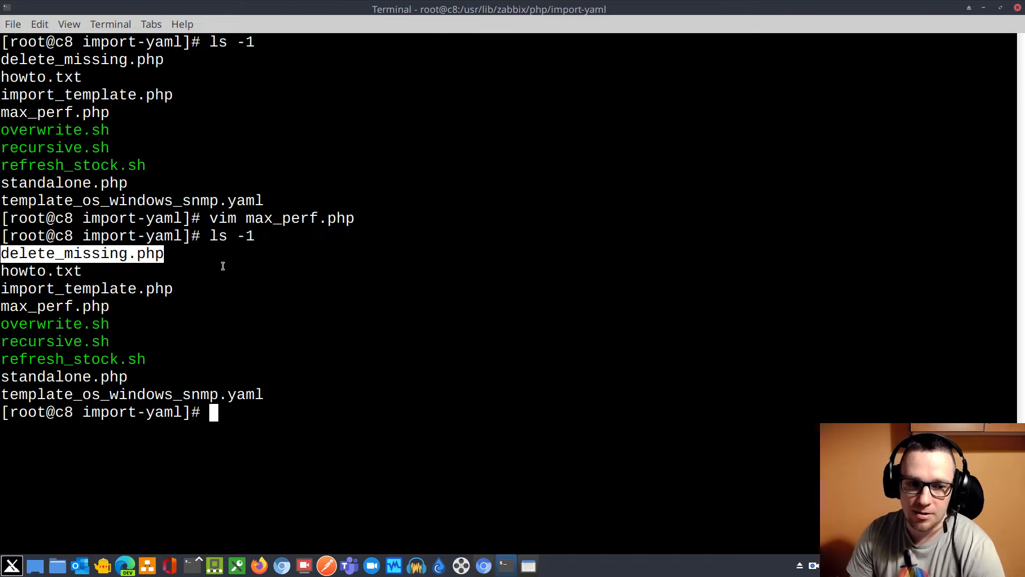
In the Zabbix Import dialog, try enabling Delete missing for every rule from Value mappings to Web scenarios, and cancel the import
{"action": "left_click", "coordinate": [483, 565]}
{"action": "left_click", "coordinate": [580, 201]}
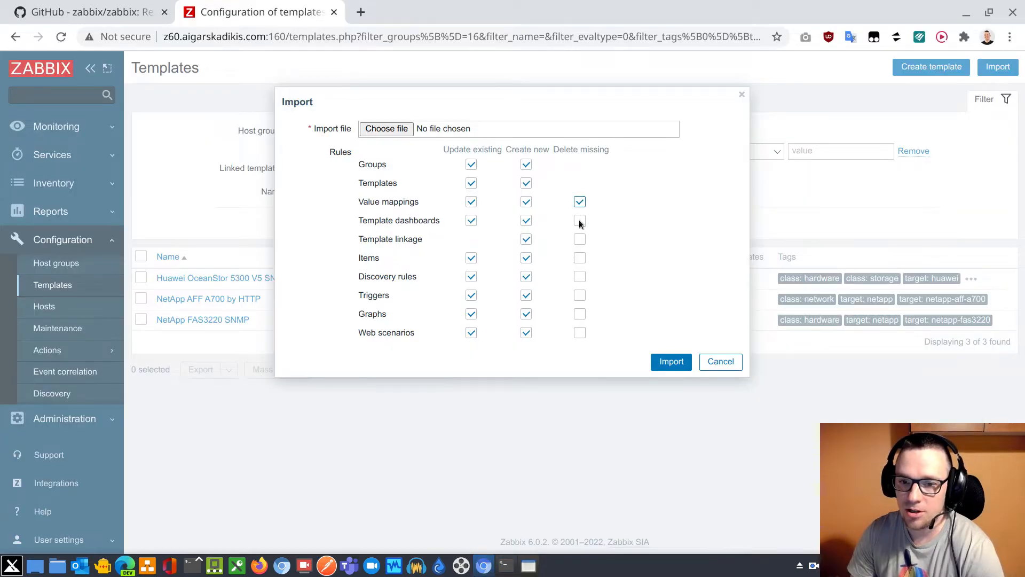
{"action": "left_click", "coordinate": [581, 220]}
{"action": "left_click", "coordinate": [580, 239]}
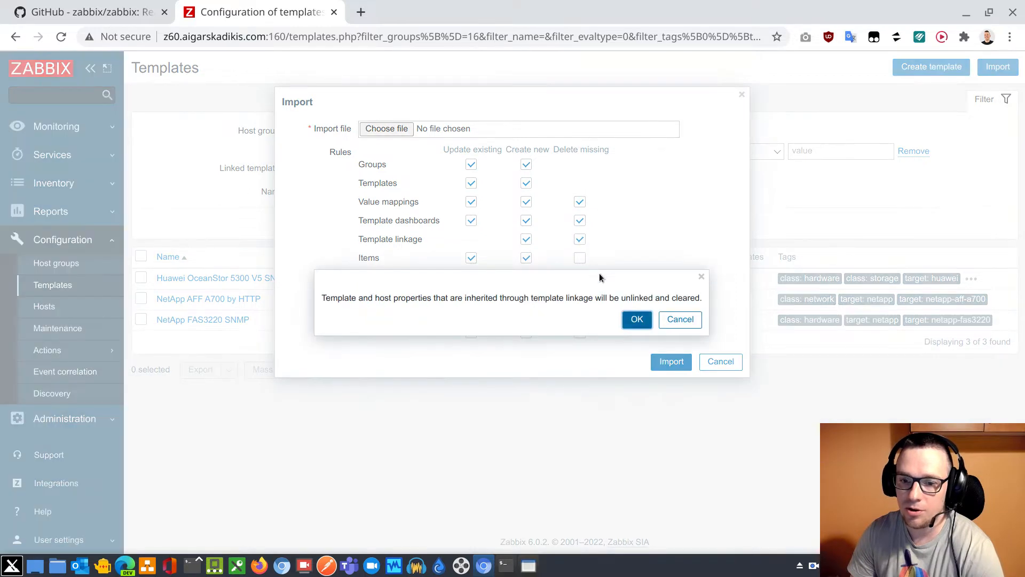
{"action": "left_click", "coordinate": [631, 321]}
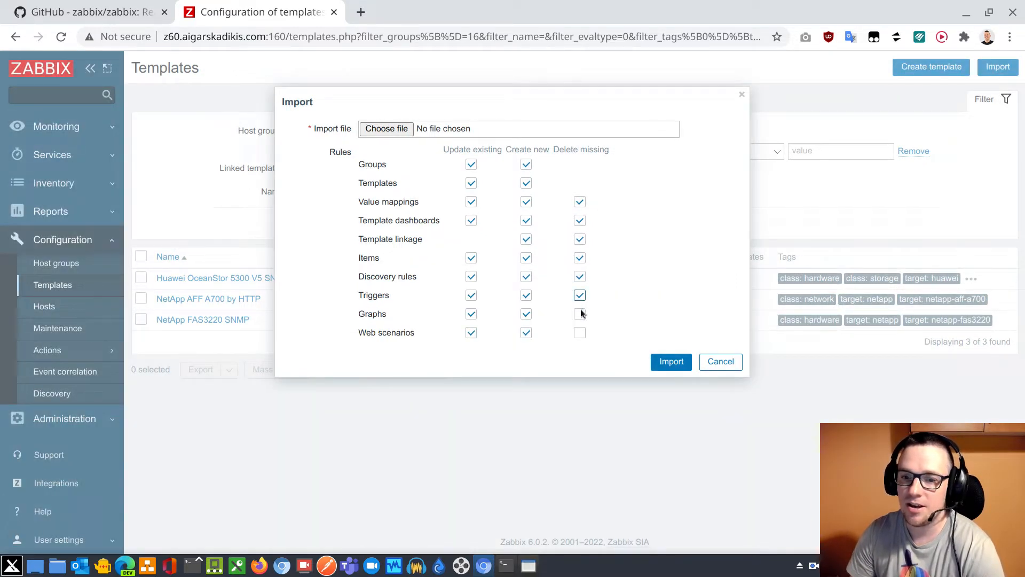
{"action": "left_click", "coordinate": [579, 333]}
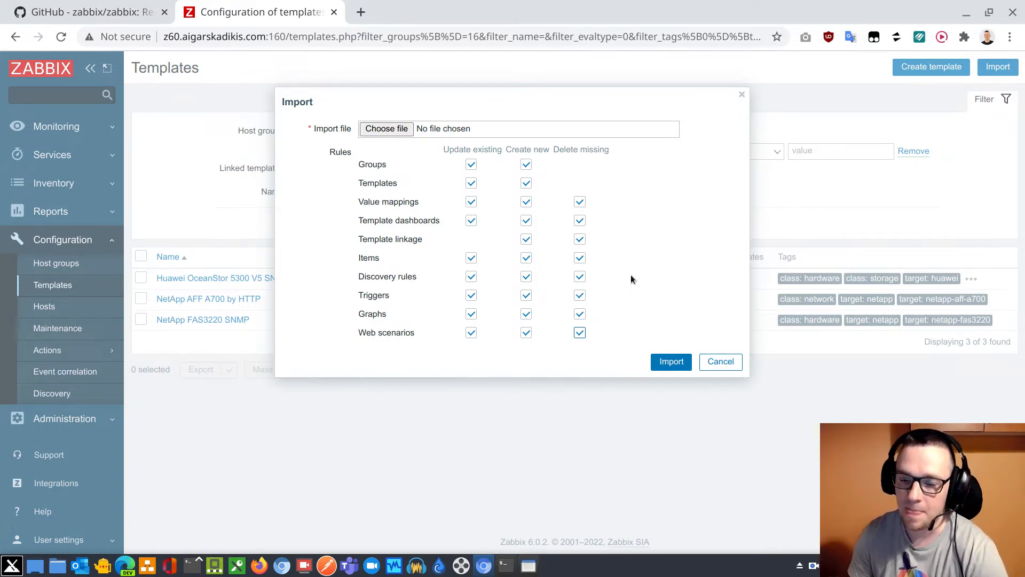
{"action": "left_click", "coordinate": [721, 362]}
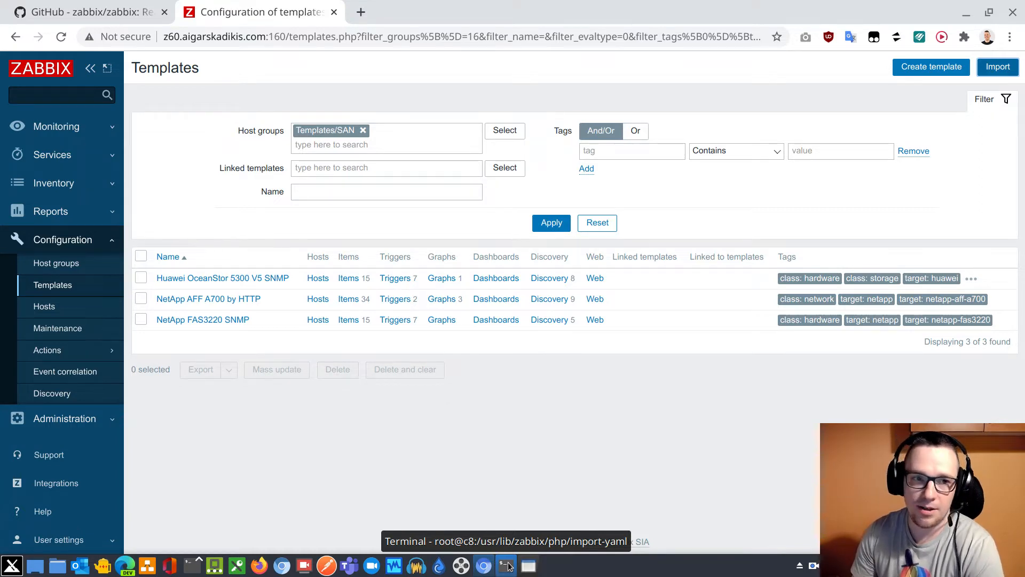
Switch to the zabbix/zabbix repository on GitHub and open its list of branches
{"action": "left_click", "coordinate": [115, 19]}
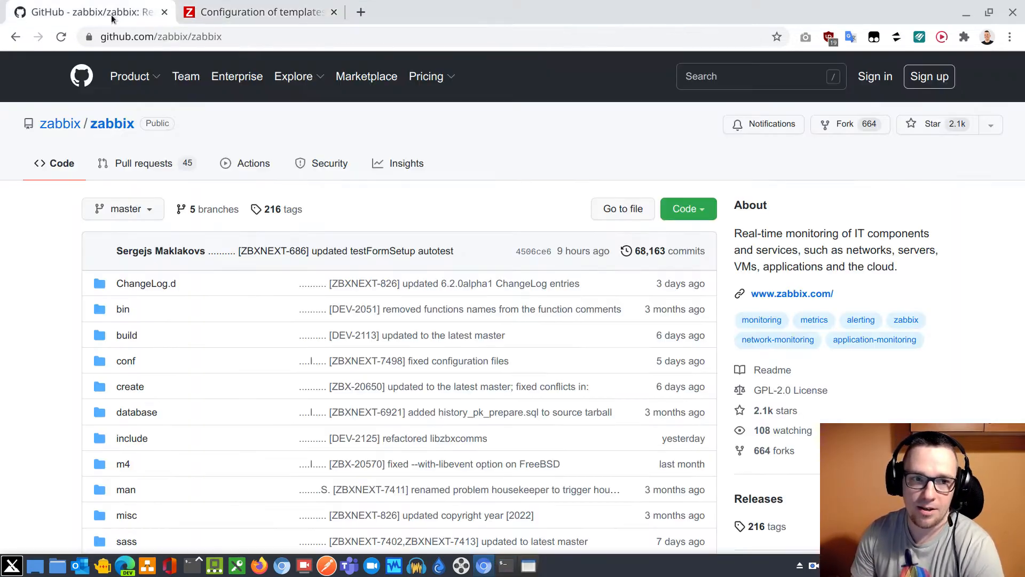
{"action": "double_click", "coordinate": [133, 37]}
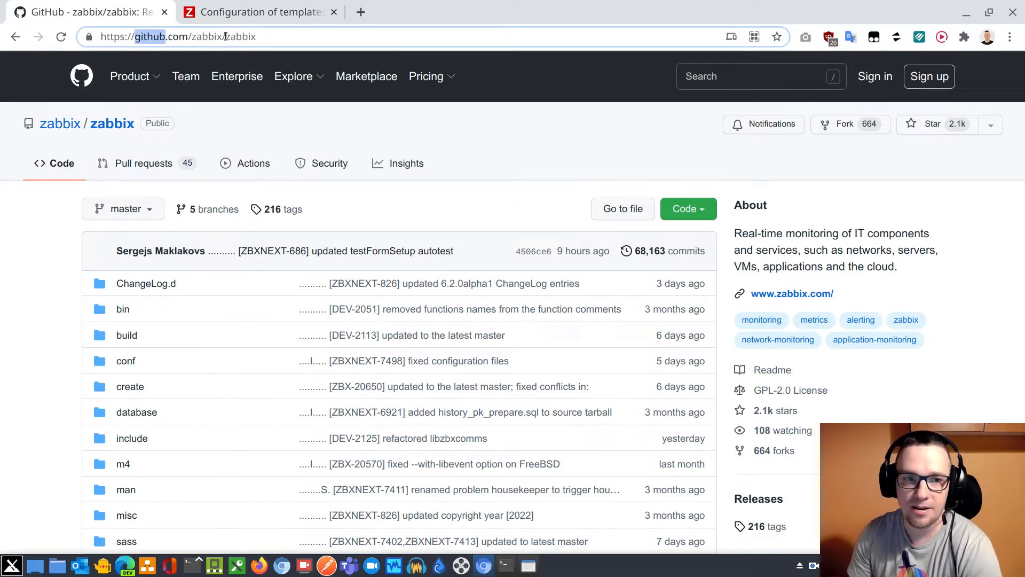
{"action": "left_click_drag", "start_coordinate": [225, 36], "coordinate": [259, 36]}
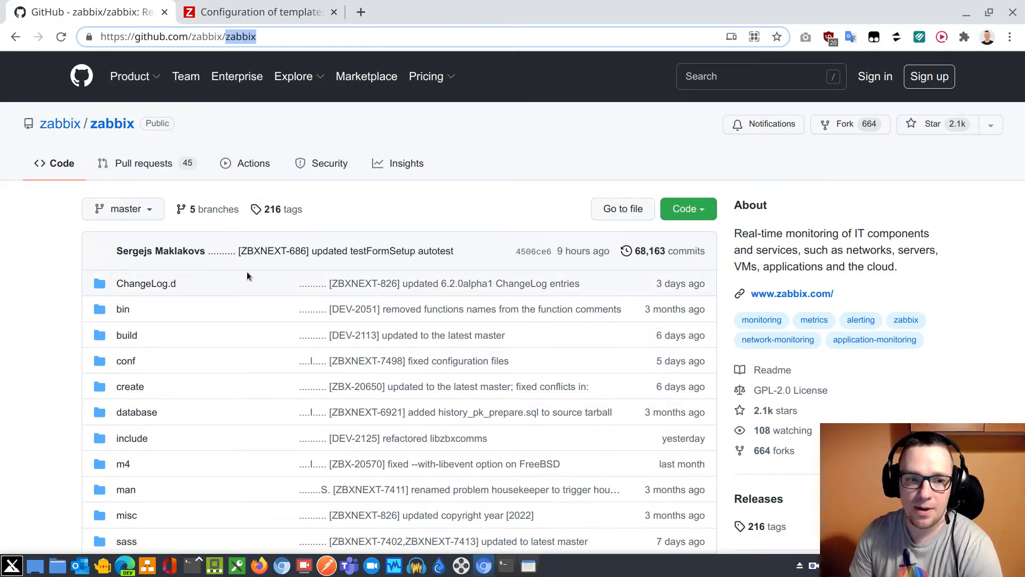
{"action": "left_click", "coordinate": [223, 212]}
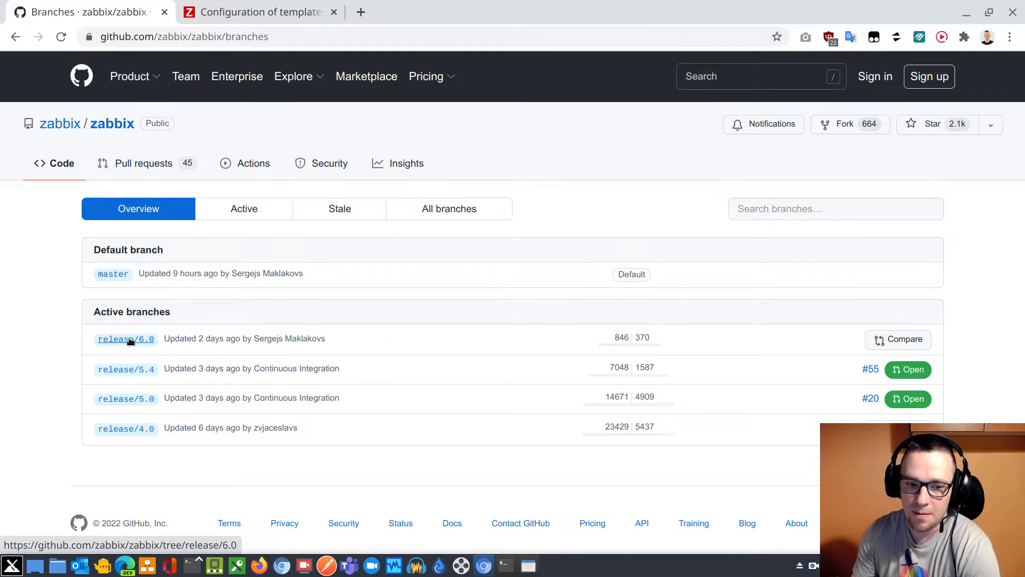
Highlight the last-update age of the release/6.0 branch and open that branch's file listing
{"action": "left_click_drag", "start_coordinate": [197, 338], "coordinate": [224, 339]}
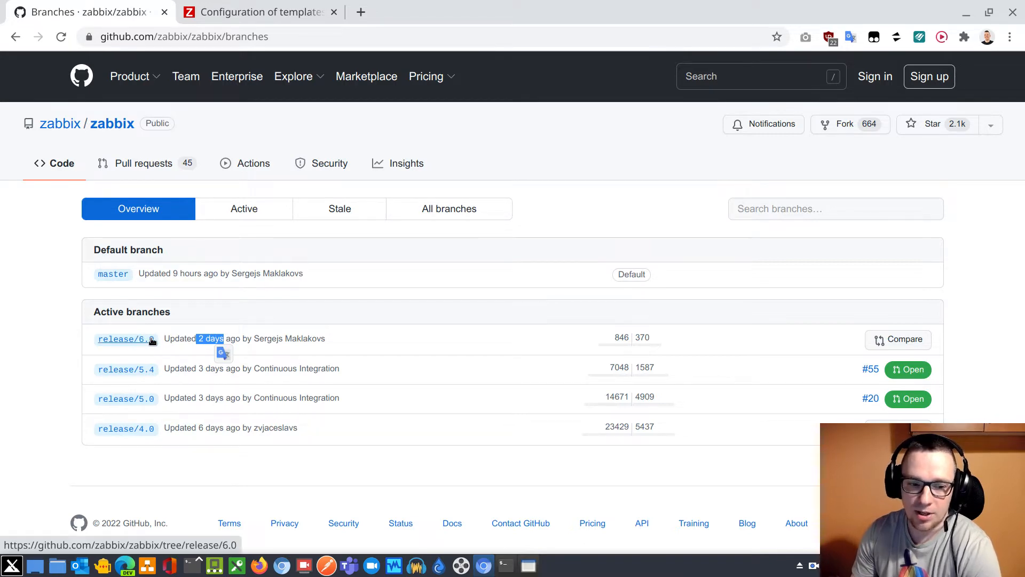
{"action": "left_click", "coordinate": [128, 340]}
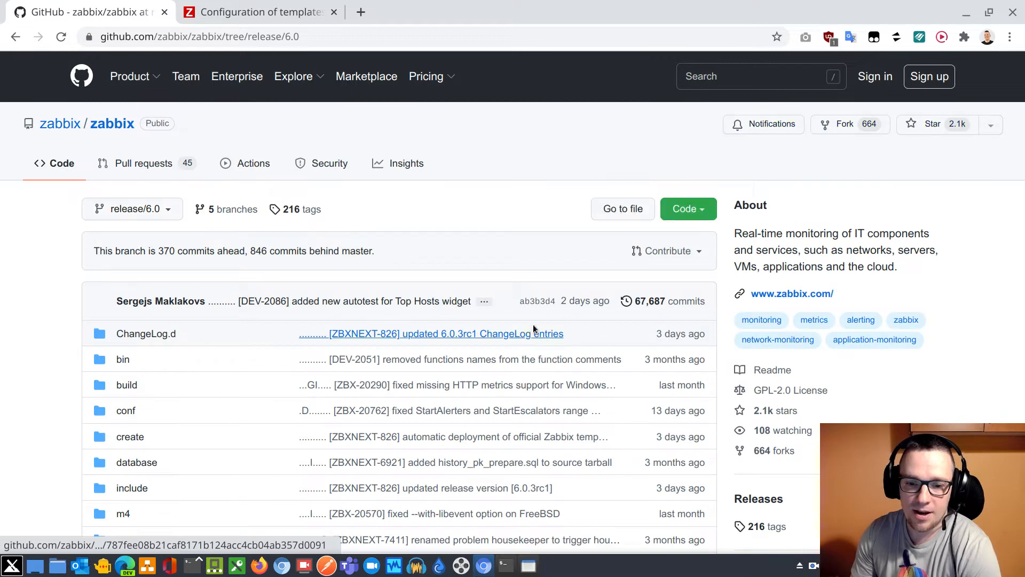
{"action": "scroll", "coordinate": [532, 449], "scroll_direction": "down", "scroll_amount": 1}
{"action": "scroll", "coordinate": [532, 446], "scroll_direction": "up", "scroll_amount": 1}
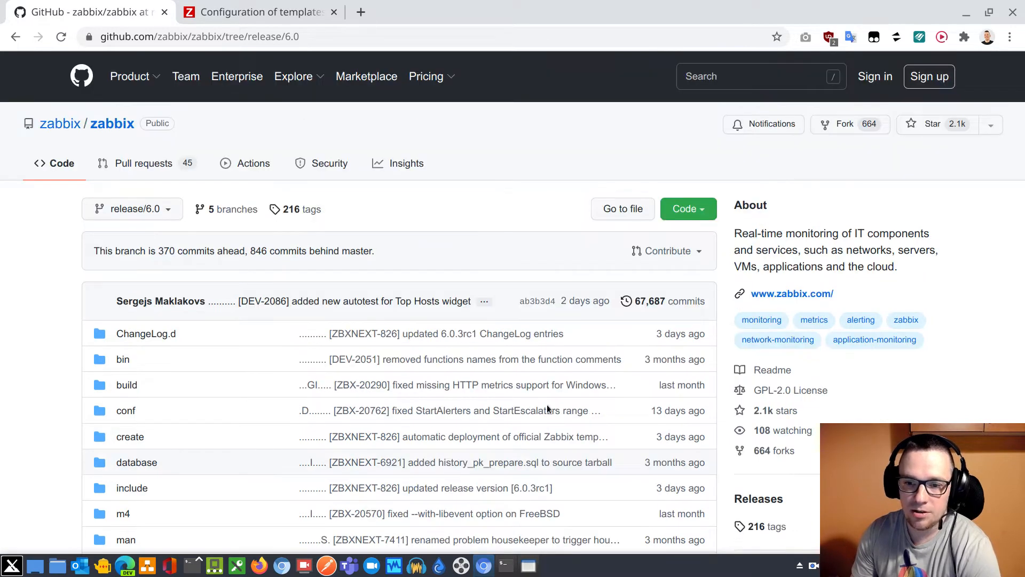
Copy the ZIP download link address for the release/6.0 branch
{"action": "left_click", "coordinate": [698, 210]}
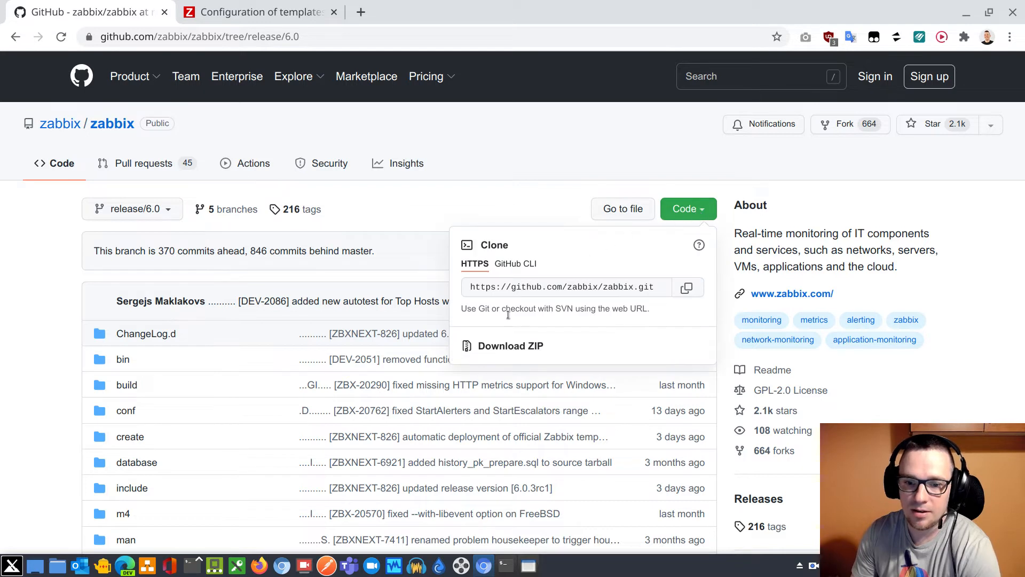
{"action": "right_click", "coordinate": [509, 348]}
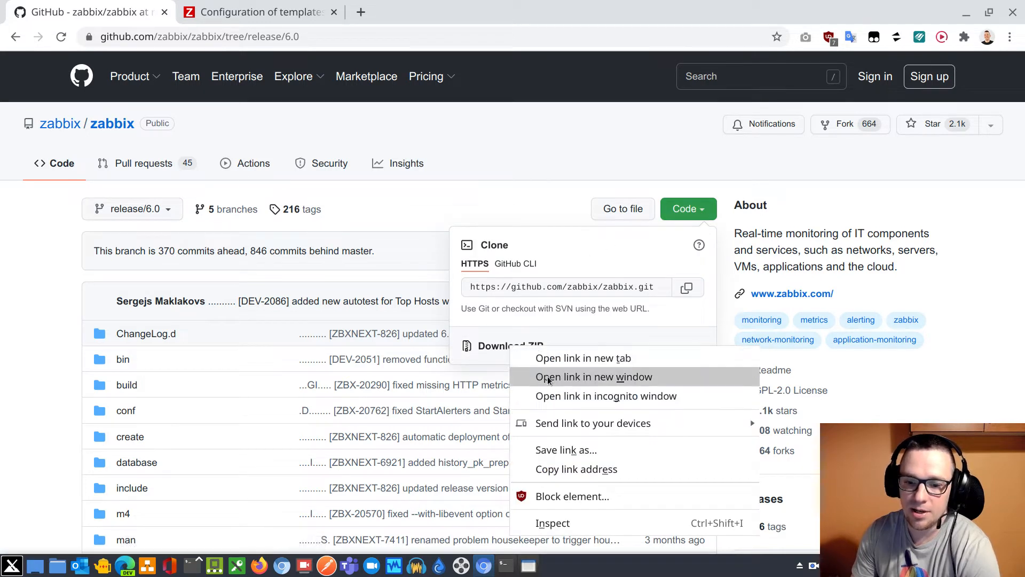
{"action": "left_click", "coordinate": [630, 475]}
Switch to the terminal, create a directory named 60 inside /tmp and change into it
{"action": "left_click", "coordinate": [505, 565]}
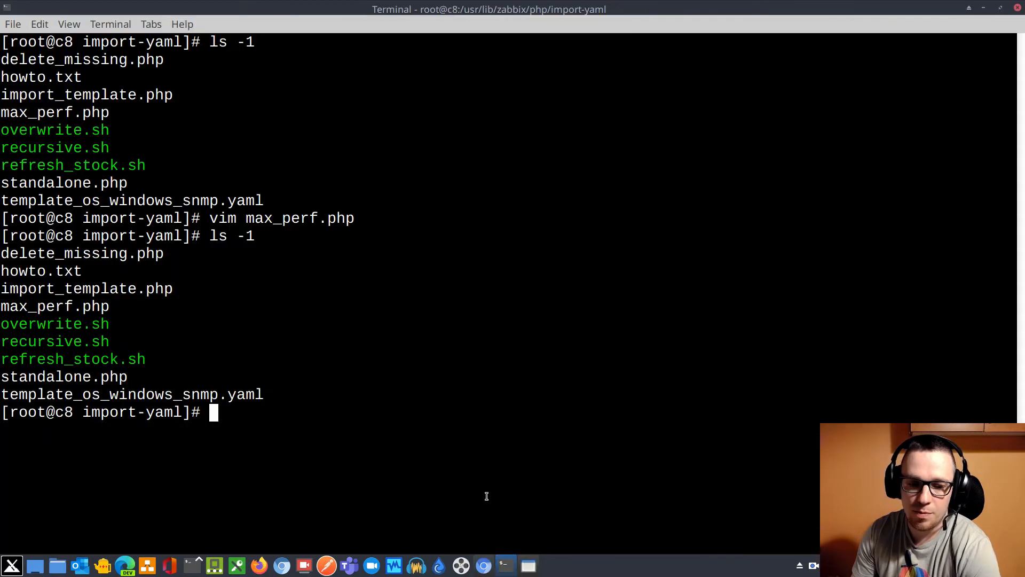
{"action": "type", "text": "cd /tmp"}
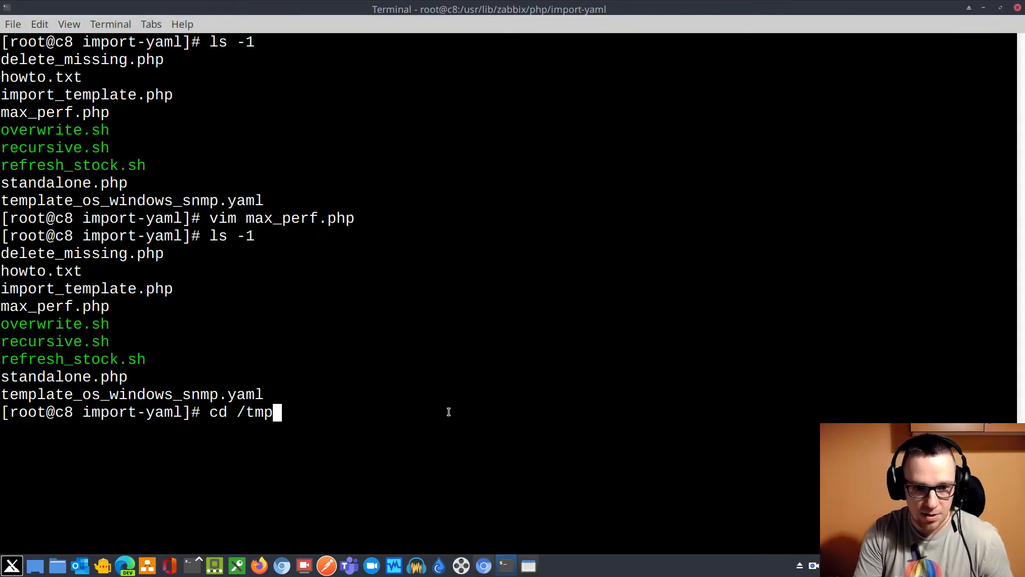
{"action": "key", "text": "Return"}
{"action": "type", "text": "mkd"}
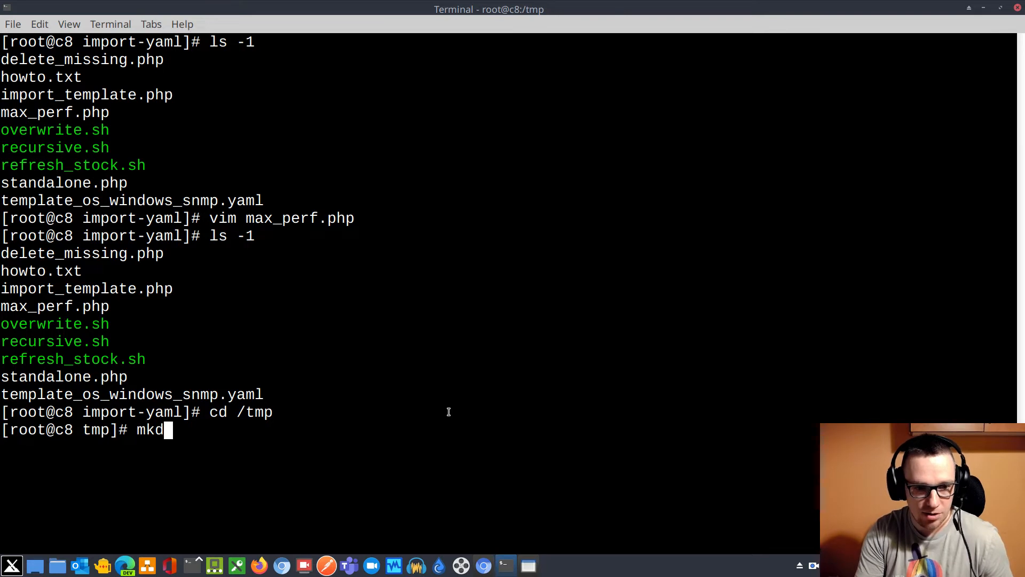
{"action": "type", "text": "ir 60"}
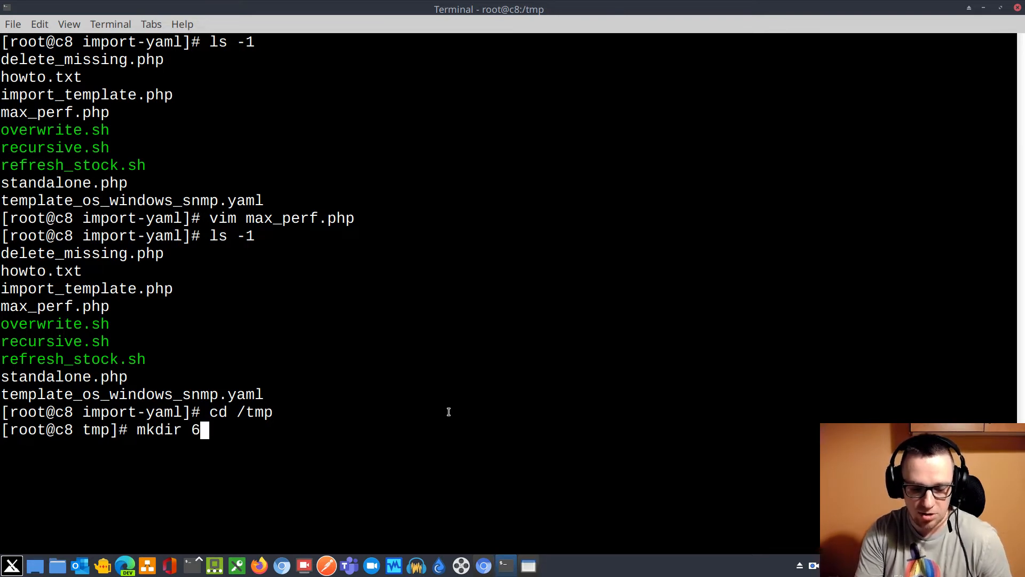
{"action": "key", "text": "Return"}
{"action": "type", "text": "cd 60"}
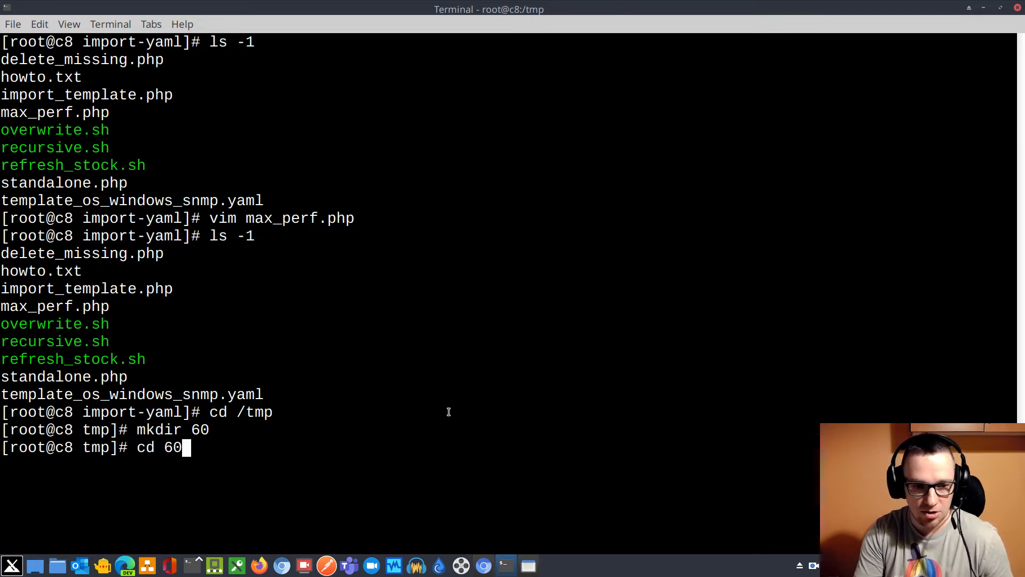
{"action": "key", "text": "Return"}
{"action": "type", "text": "wget"}
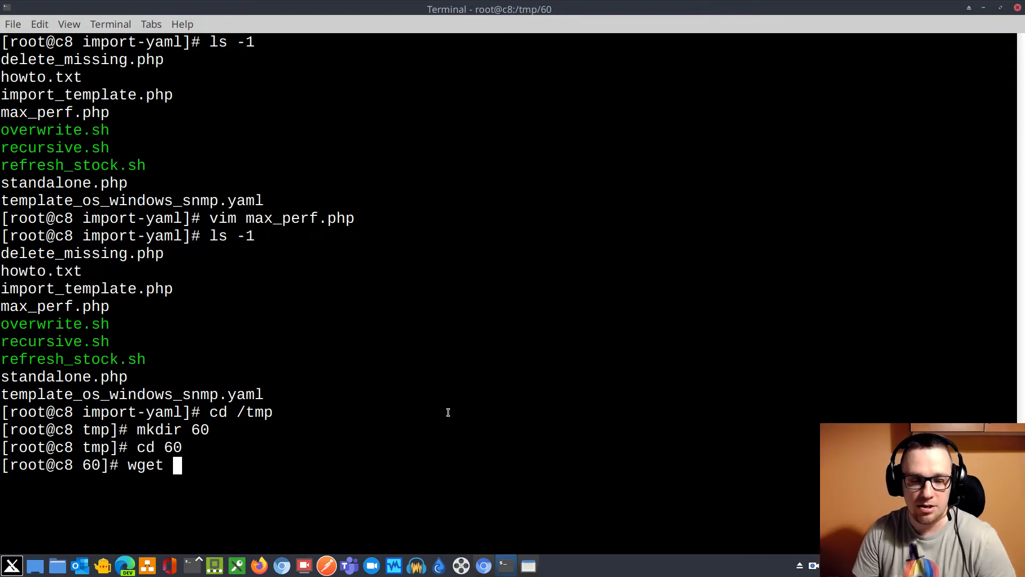
{"action": "type", "text": "https://github.com/zabbix/zabbix/archive/refs/heads/release/6.0.zip"}
{"action": "key", "text": "Return"}
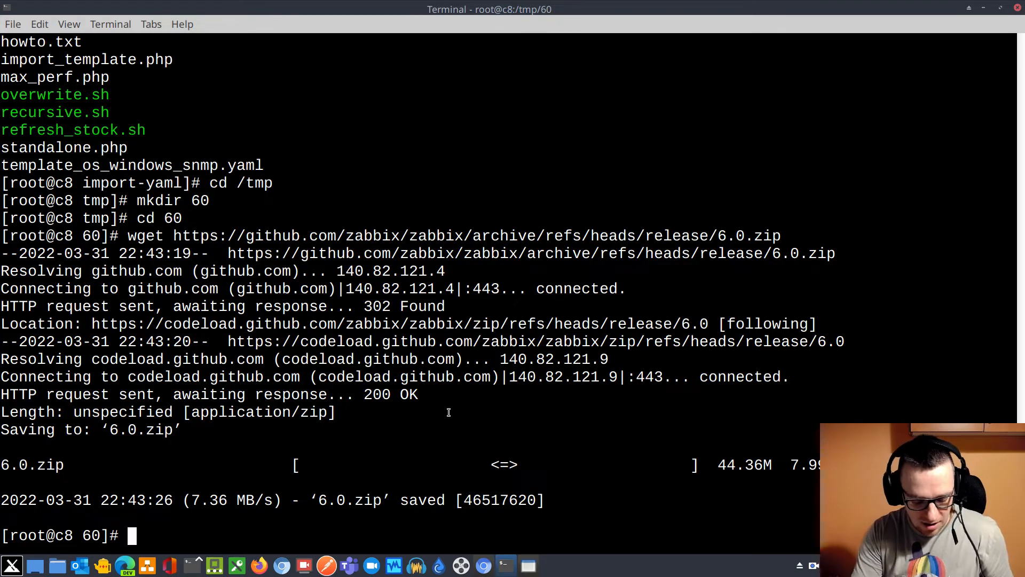
{"action": "type", "text": "unzip 6.0.zip"}
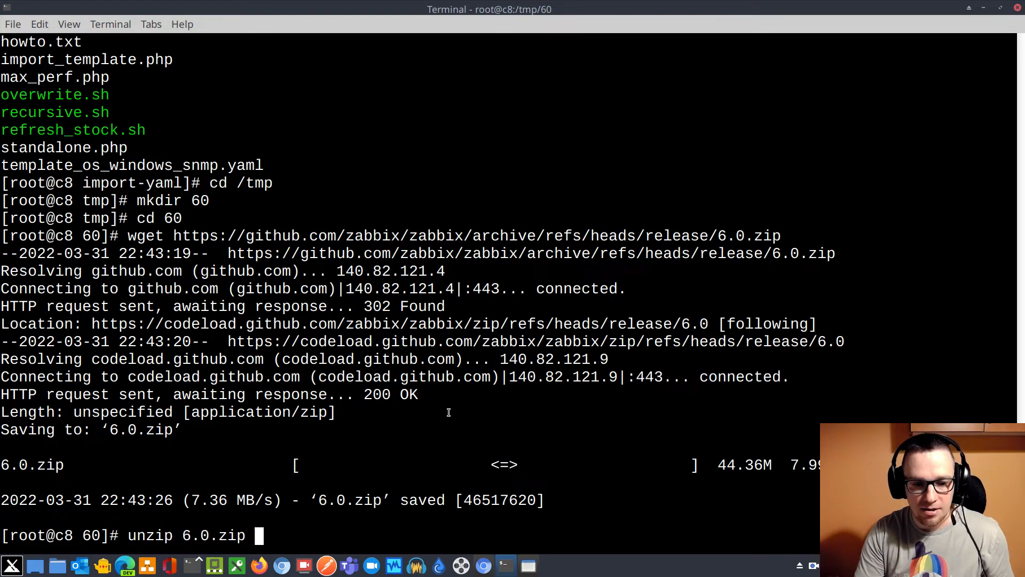
{"action": "key", "text": "Return"}
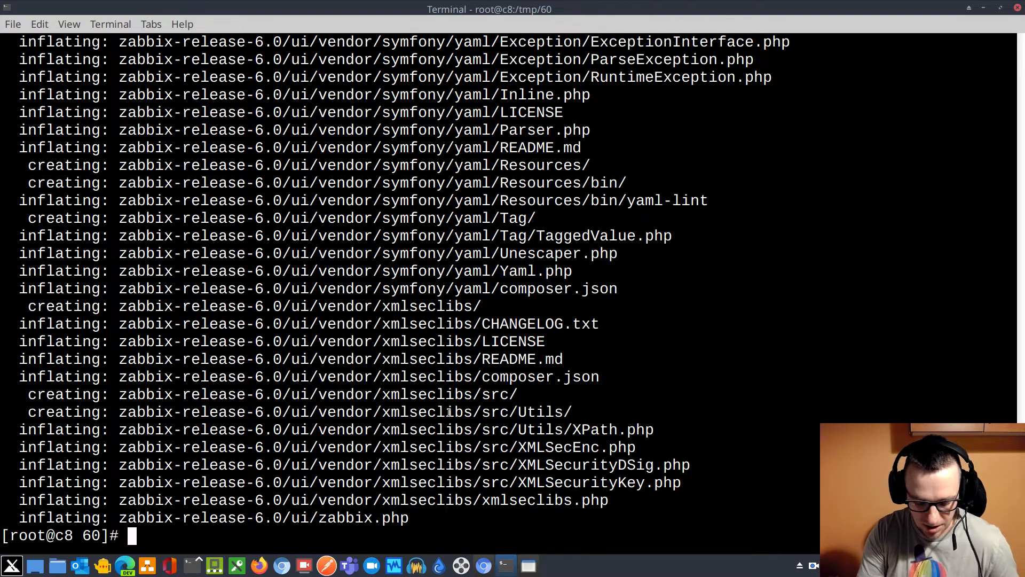
List the extracted files and change into zabbix-release-6.0, then its templates subdirectory
{"action": "type", "text": "ls"}
{"action": "key", "text": "Return"}
{"action": "type", "text": "cd z"}
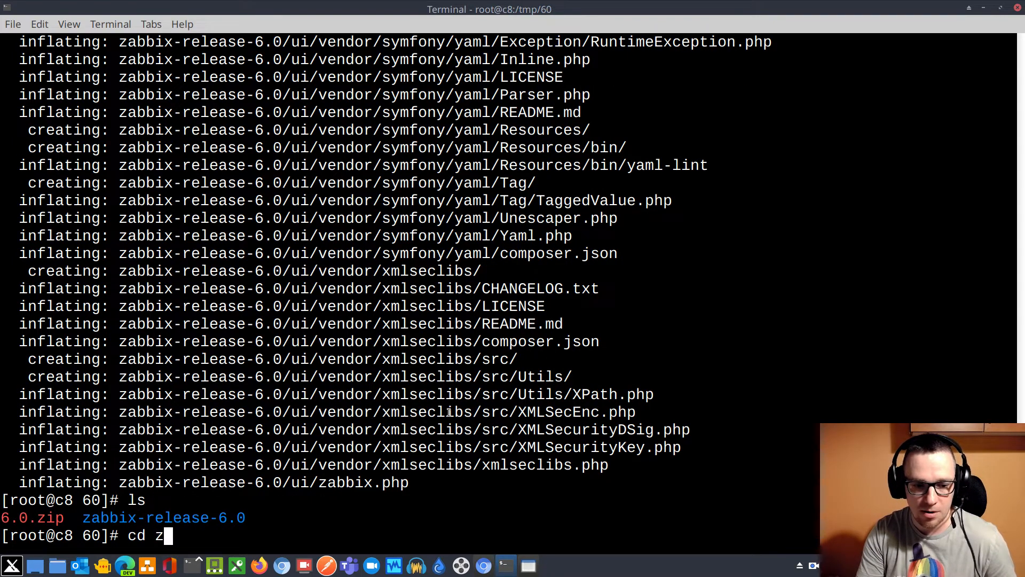
{"action": "key", "text": "Tab"}
{"action": "key", "text": "Return"}
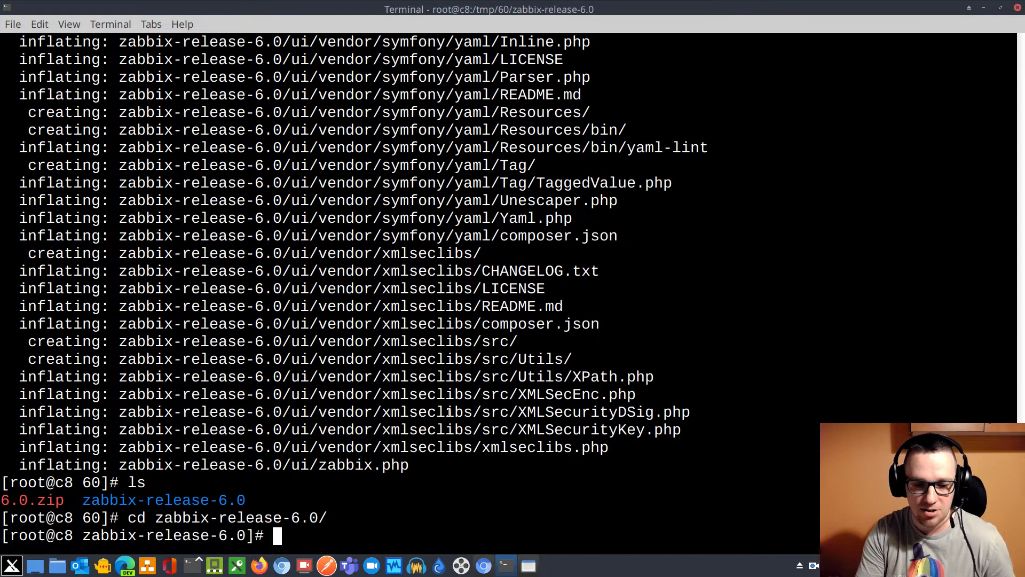
{"action": "type", "text": "ca"}
{"action": "key", "text": "BackSpace"}
{"action": "key", "text": "BackSpace"}
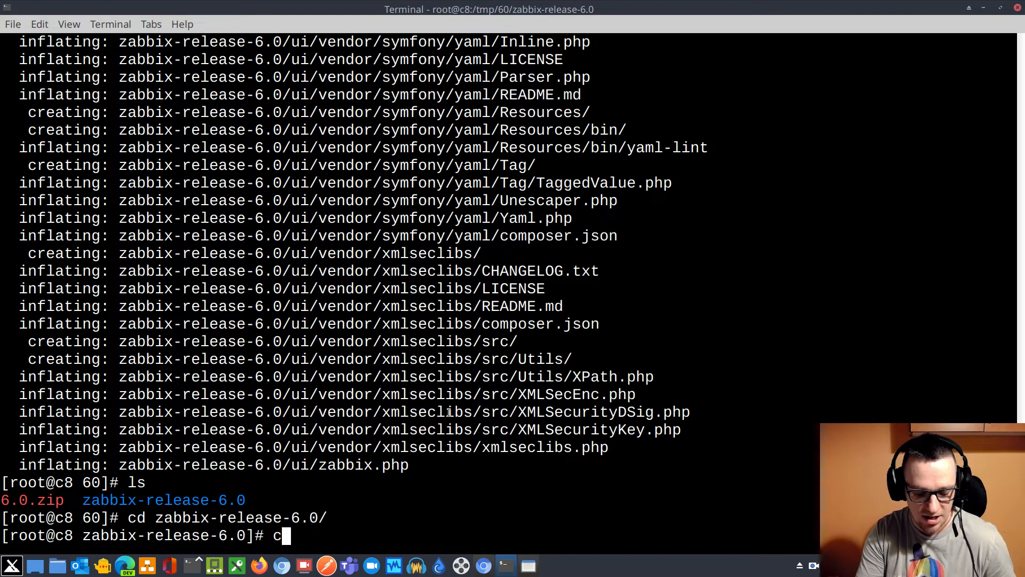
{"action": "type", "text": "cd te"}
{"action": "key", "text": "Tab"}
{"action": "key", "text": "Return"}
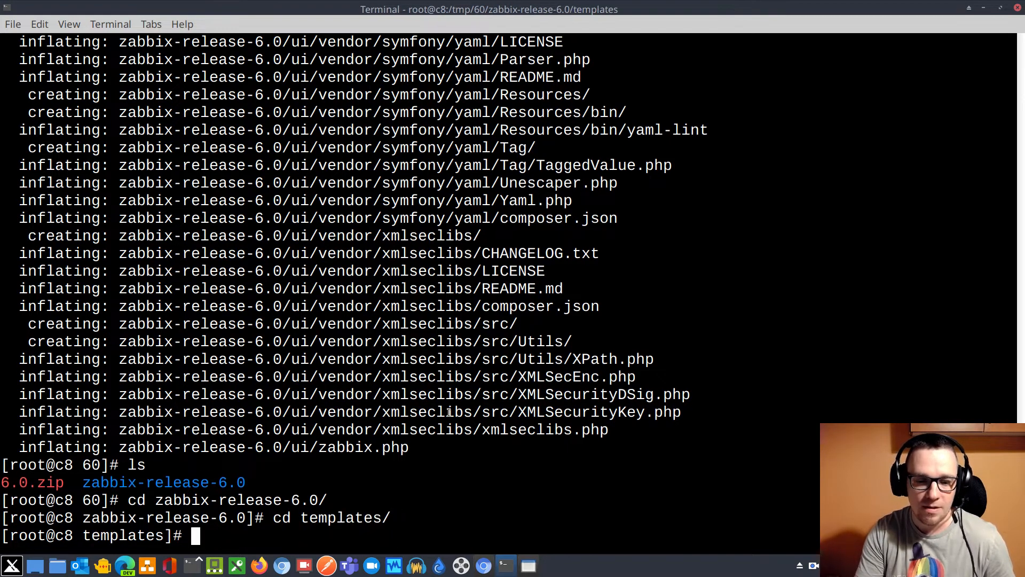
List the contents of the templates directory and print its full path
{"action": "type", "text": "ls"}
{"action": "key", "text": "Return"}
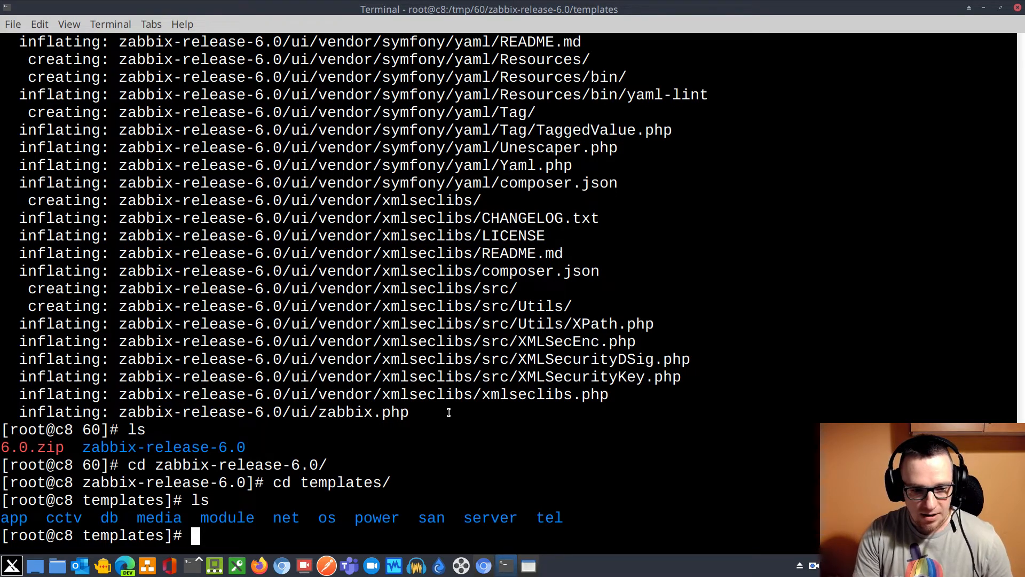
{"action": "type", "text": "pwd"}
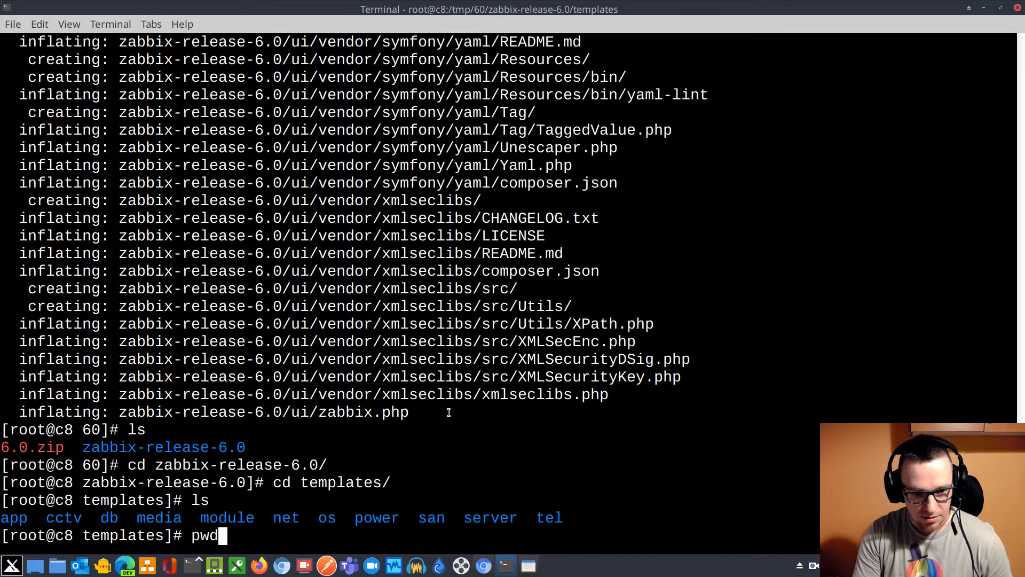
{"action": "key", "text": "Return"}
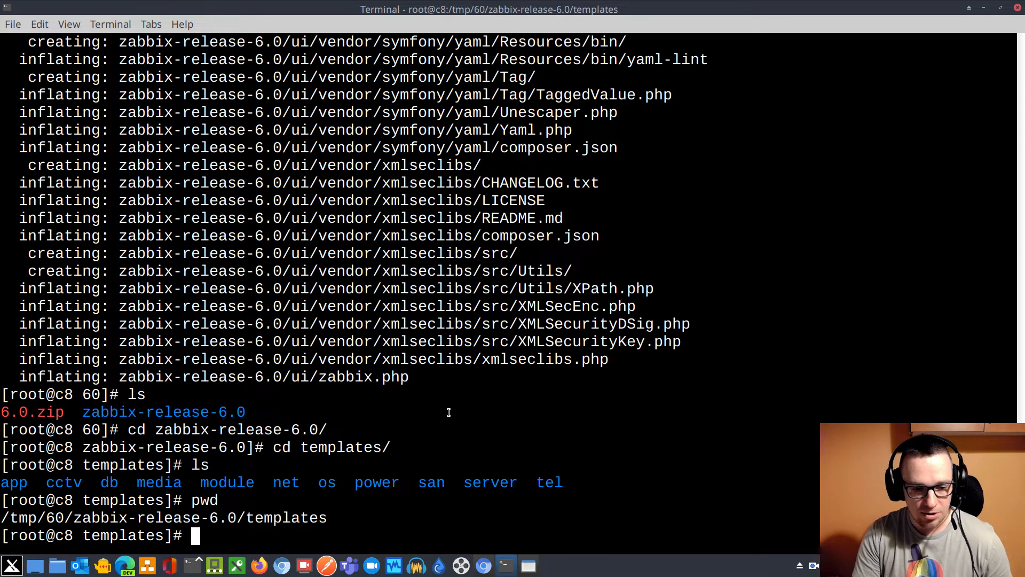
Change to the Zabbix external scripts directory with externascripts, print its path and highlight the command
{"action": "type", "text": "externascripts"}
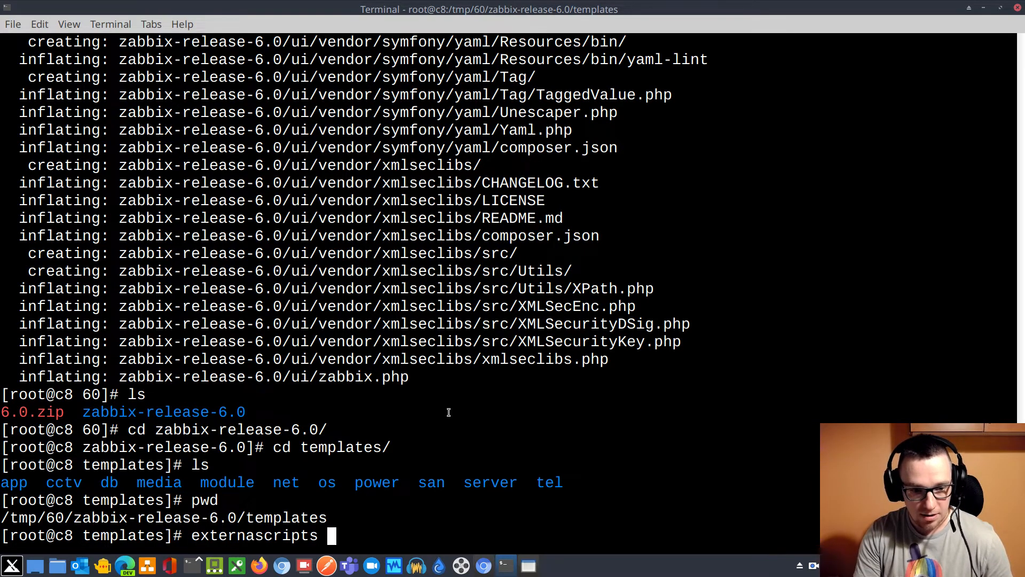
{"action": "key", "text": "Return"}
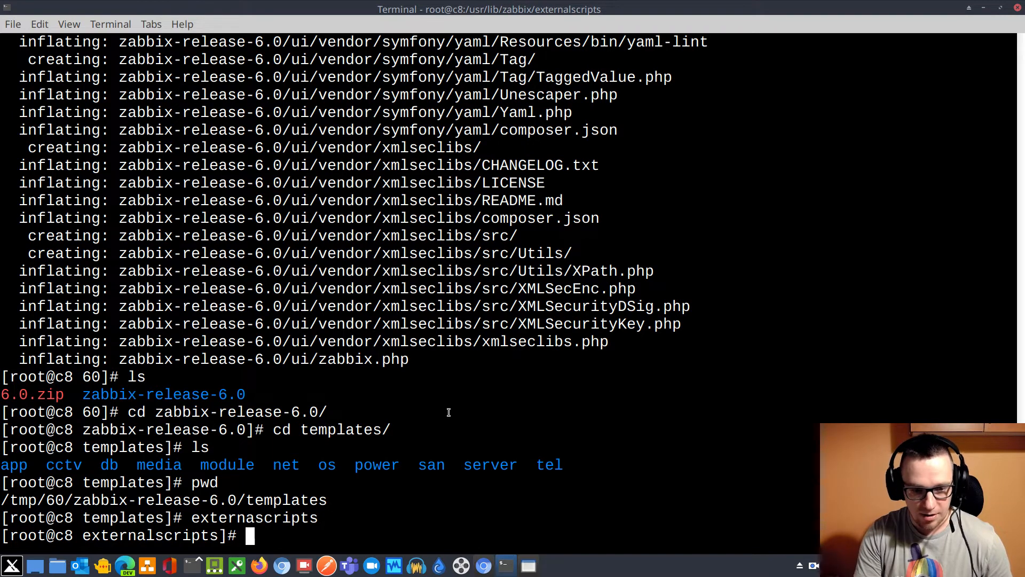
{"action": "type", "text": "pwd"}
{"action": "key", "text": "Return"}
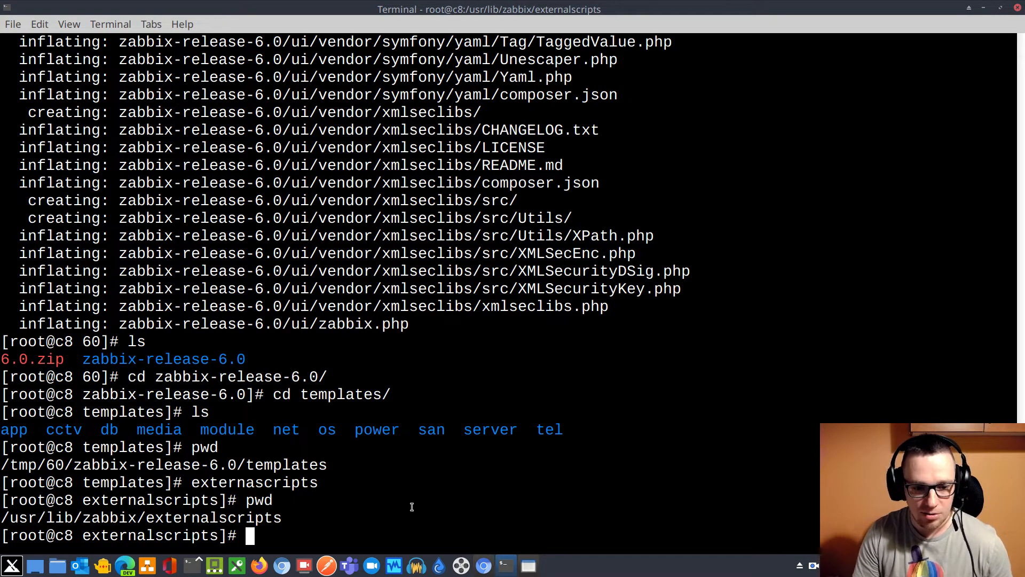
{"action": "double_click", "coordinate": [270, 484]}
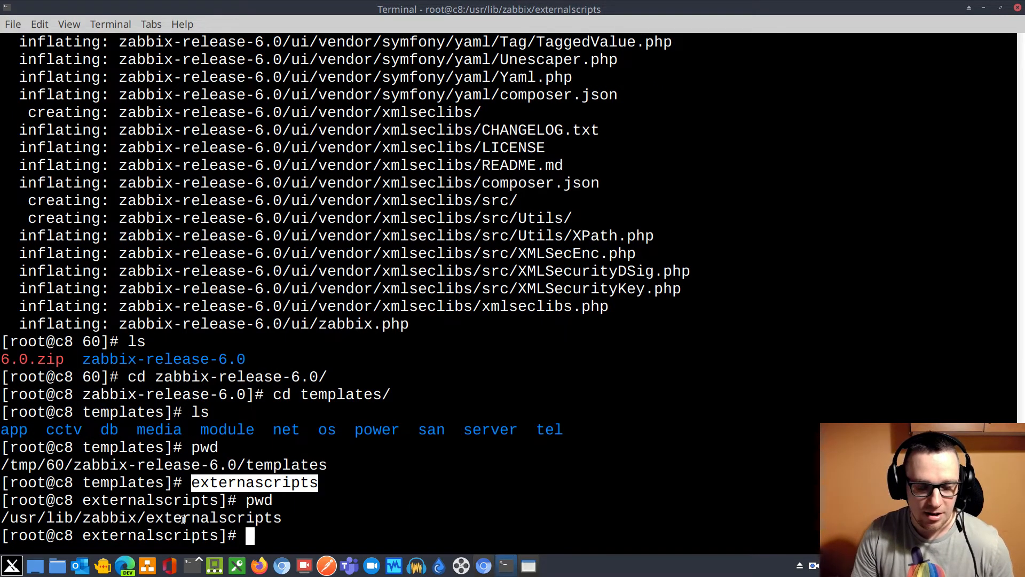
{"action": "left_click", "coordinate": [215, 521]}
Change to the php directory beside externalscripts and list its contents
{"action": "type", "text": "cd php"}
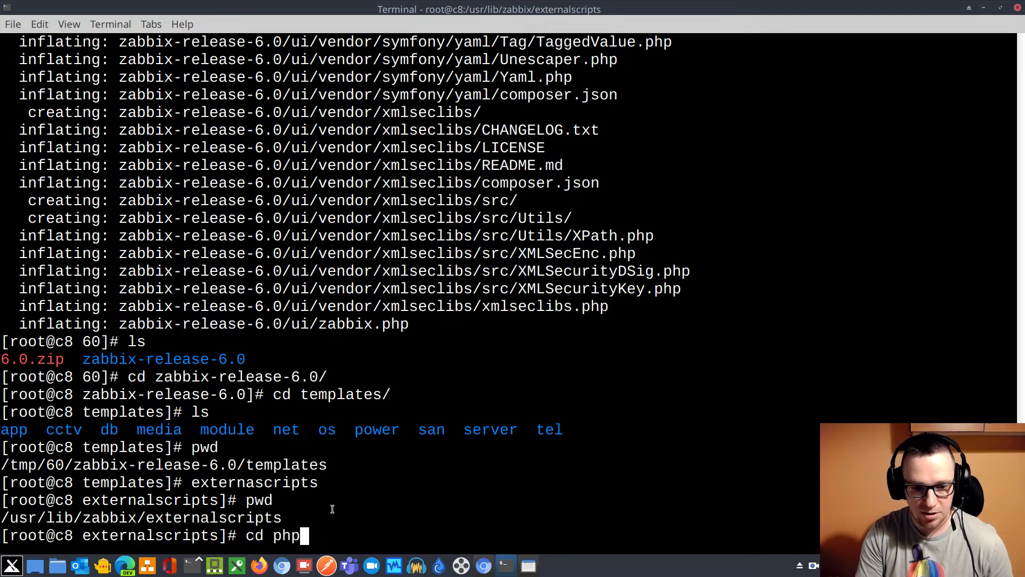
{"action": "key", "text": "Return"}
{"action": "type", "text": "cd "}
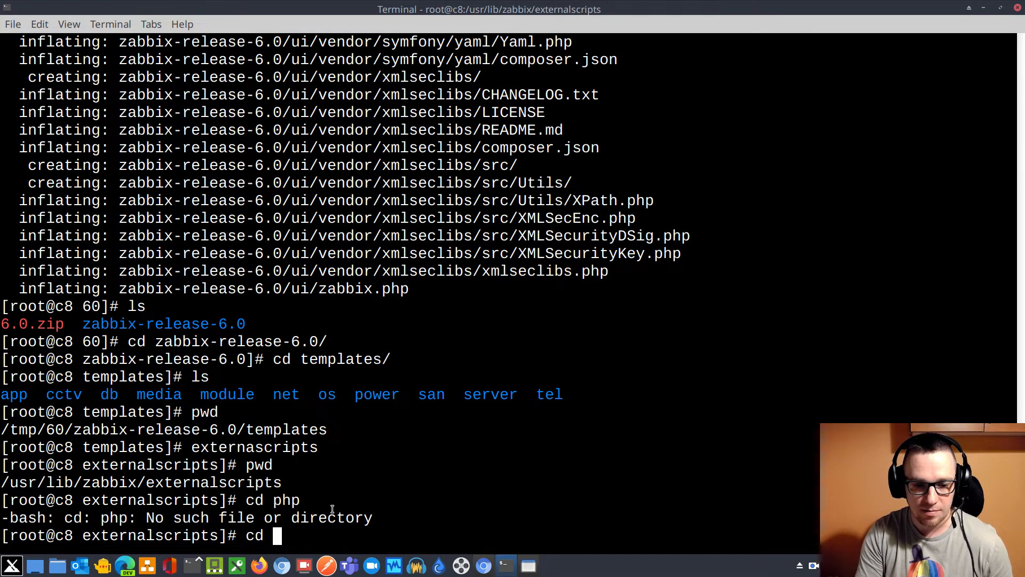
{"action": "type", "text": "../phph"}
{"action": "key", "text": "Return"}
{"action": "type", "text": "ls"}
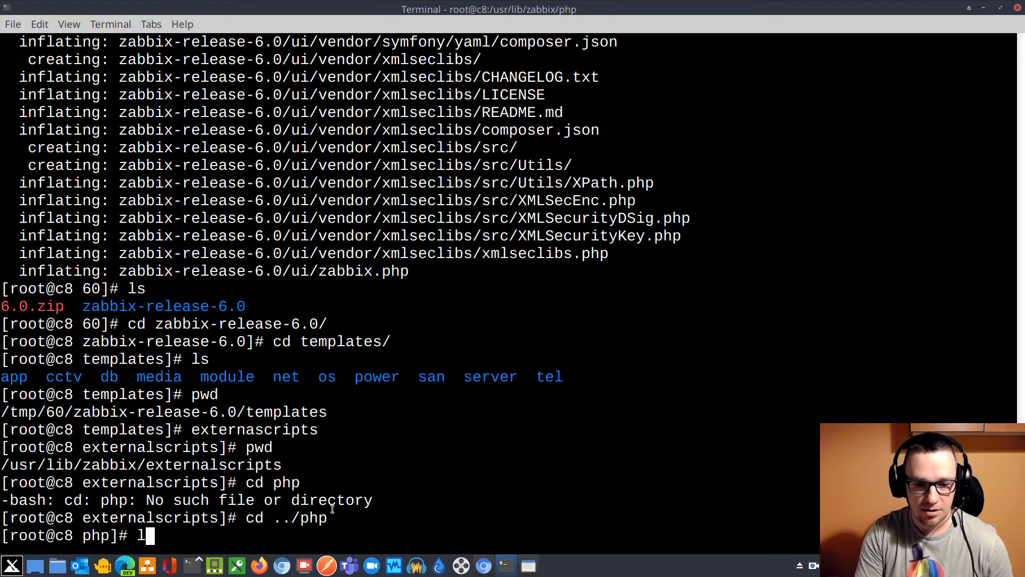
{"action": "key", "text": "Return"}
Change into the import-yaml directory and list its files one per line
{"action": "type", "text": "cd im"}
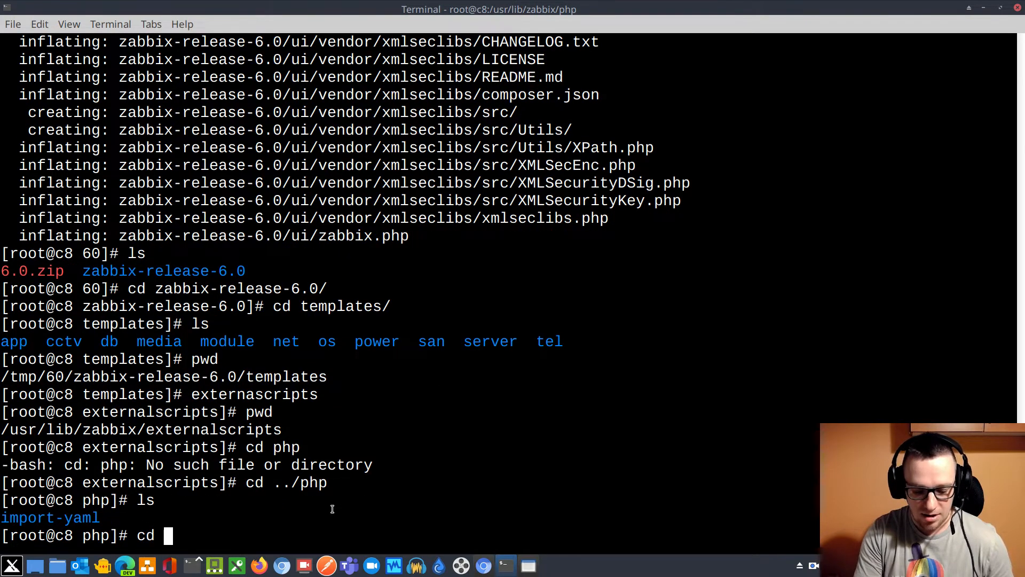
{"action": "key", "text": "Tab"}
{"action": "key", "text": "Return"}
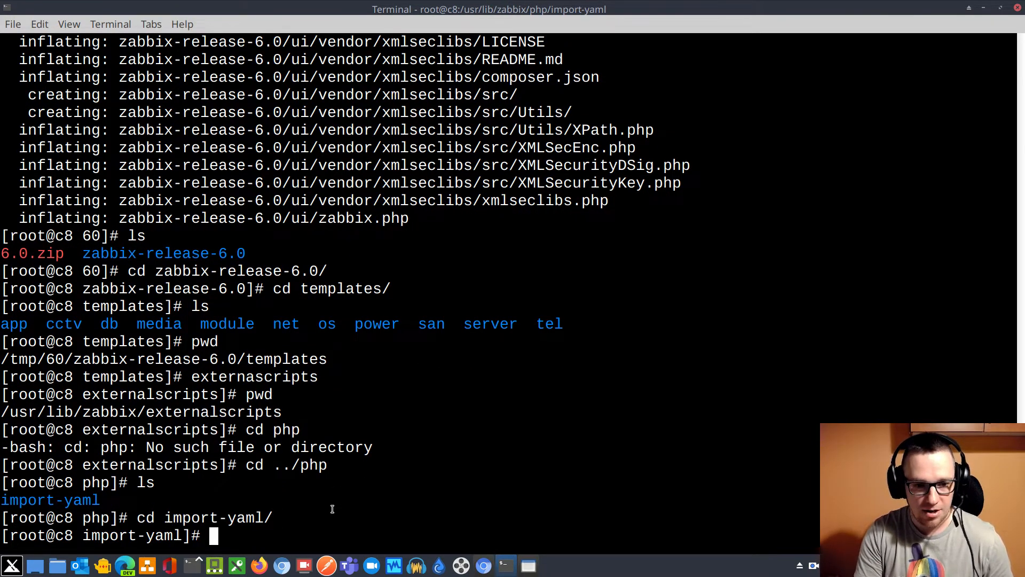
{"action": "type", "text": "ls -"}
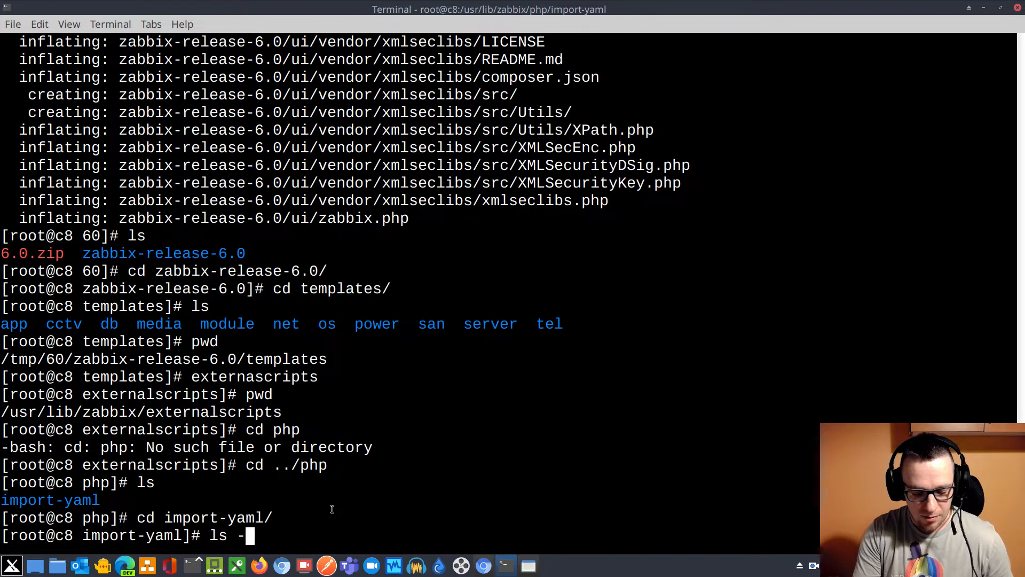
{"action": "type", "text": "1"}
{"action": "key", "text": "Return"}
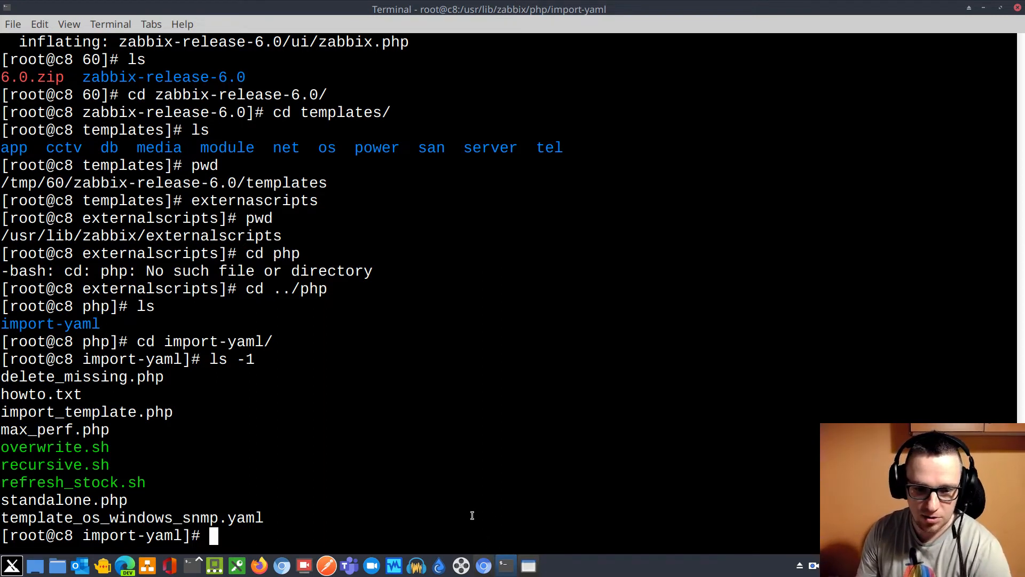
Switch to the Zabbix frontend in Chromium and open the API tokens page of the general administration settings
{"action": "left_click", "coordinate": [484, 567]}
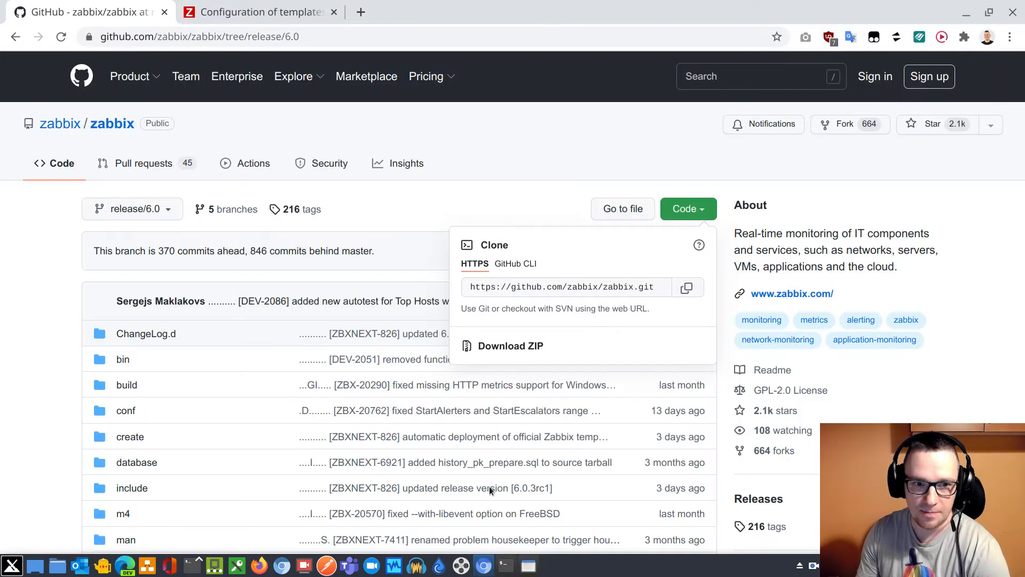
{"action": "left_click", "coordinate": [275, 12]}
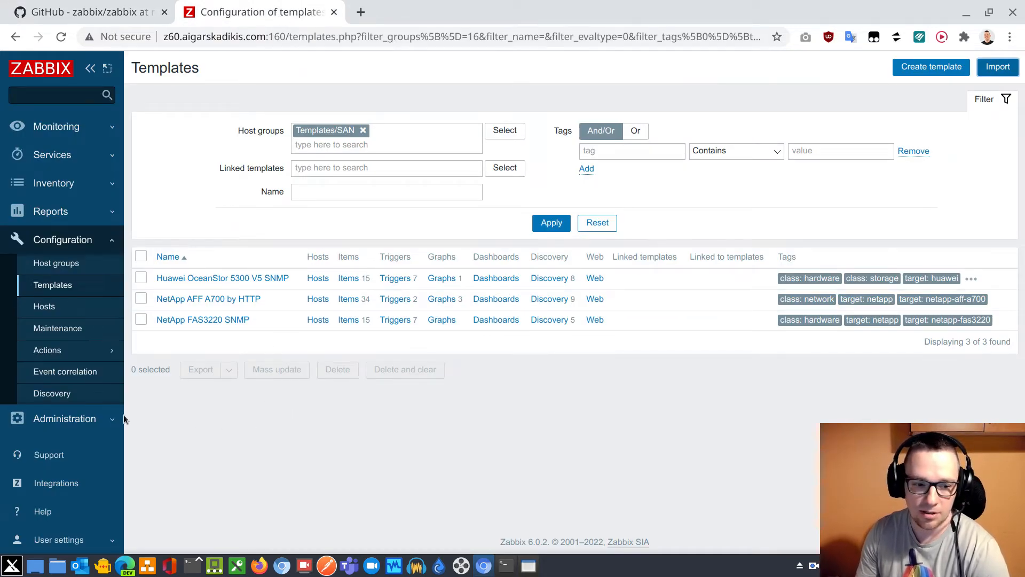
{"action": "left_click", "coordinate": [101, 420]}
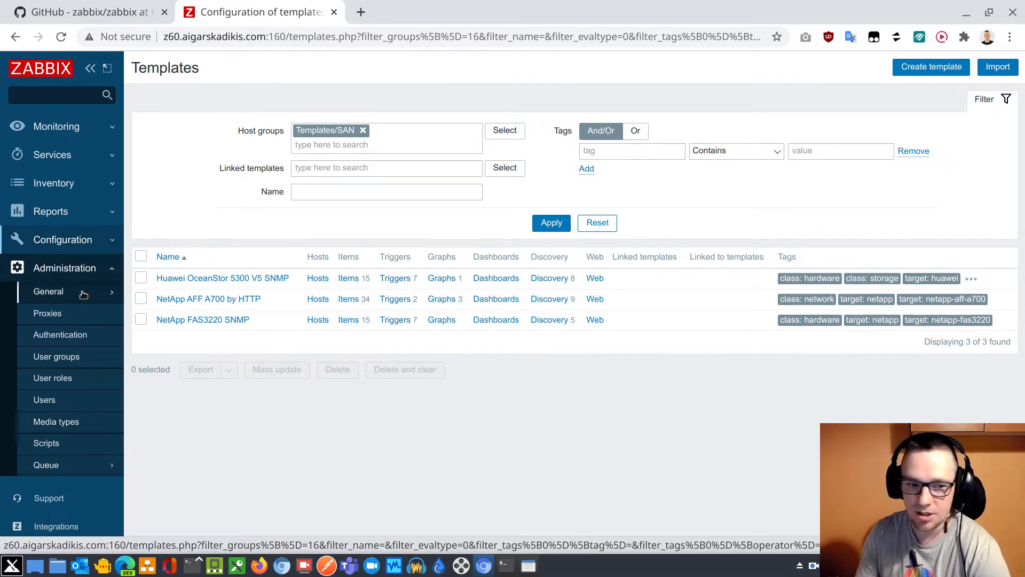
{"action": "left_click", "coordinate": [82, 294]}
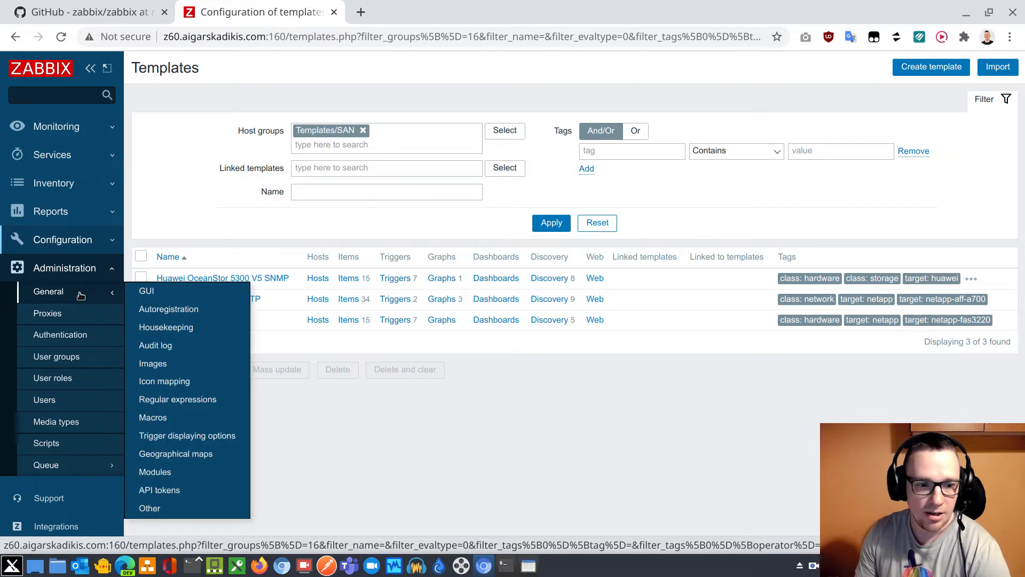
{"action": "left_click", "coordinate": [178, 491]}
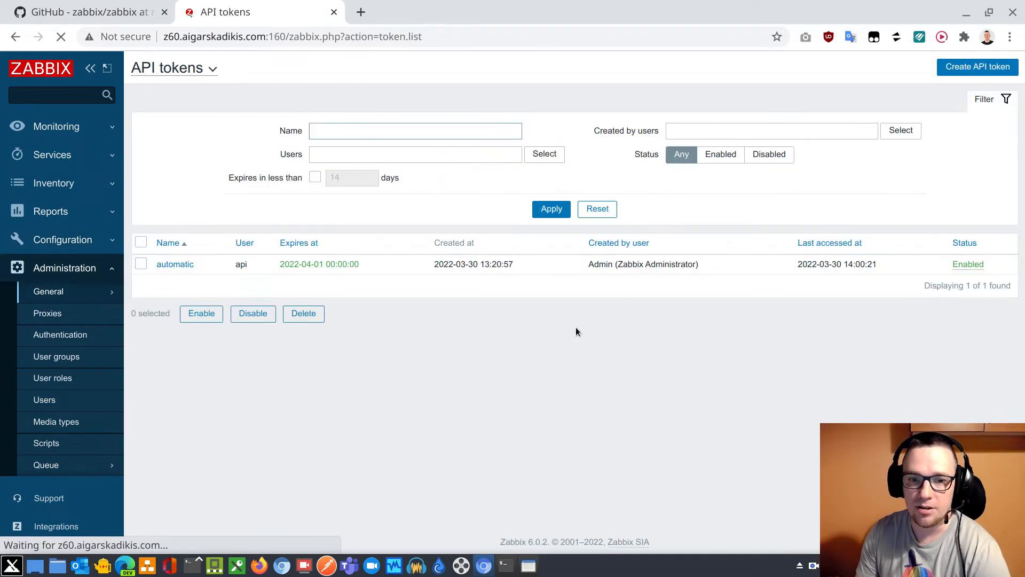
Start a new API token named templateImport and assign it to the user api
{"action": "left_click", "coordinate": [968, 67]}
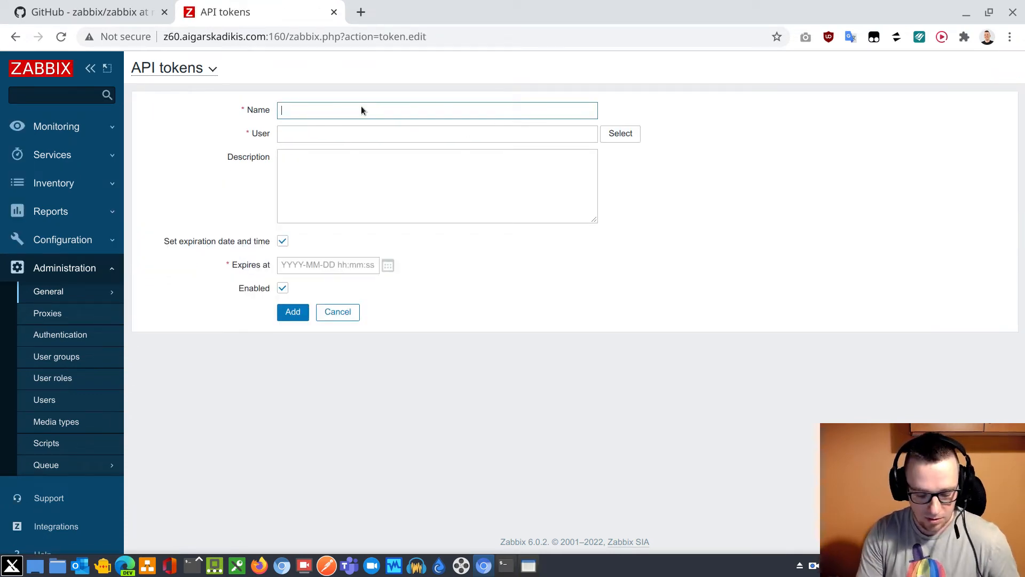
{"action": "type", "text": "template"}
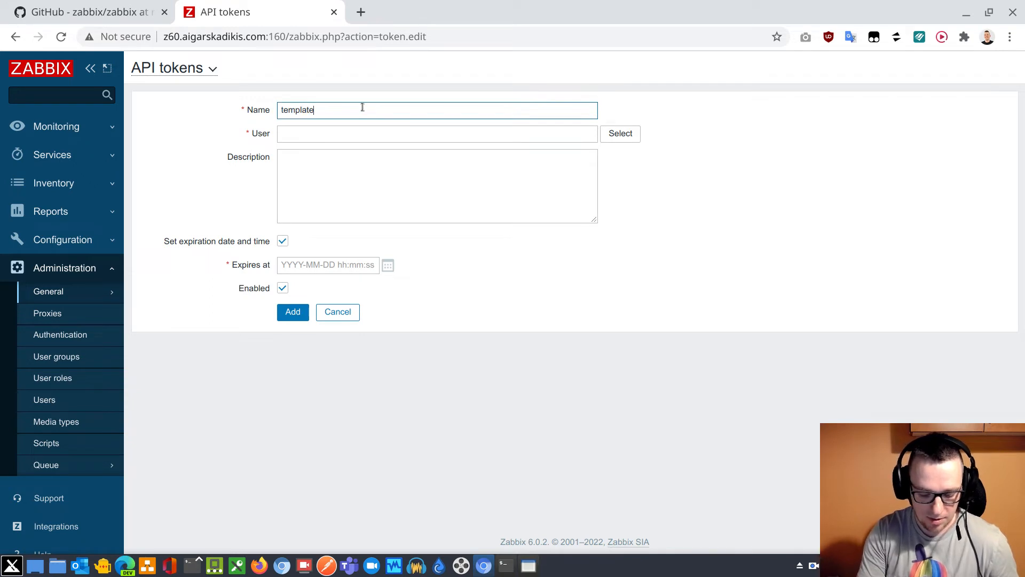
{"action": "type", "text": "Import"}
{"action": "left_click", "coordinate": [611, 141]}
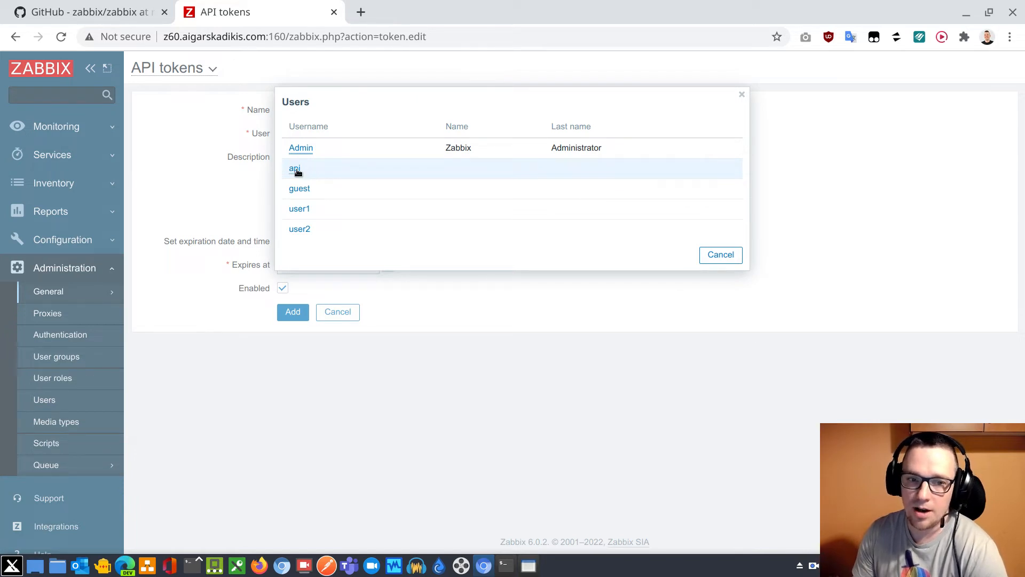
{"action": "left_click", "coordinate": [295, 169]}
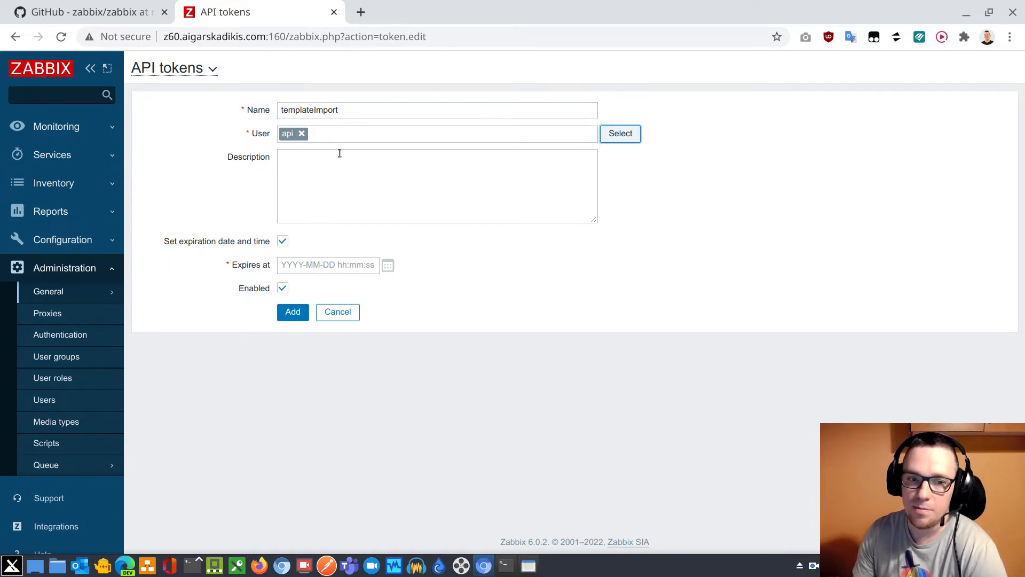
Set the token's expiration date to 2022-04-01, keeping the time 22:45:36, and add the token
{"action": "left_click", "coordinate": [388, 265]}
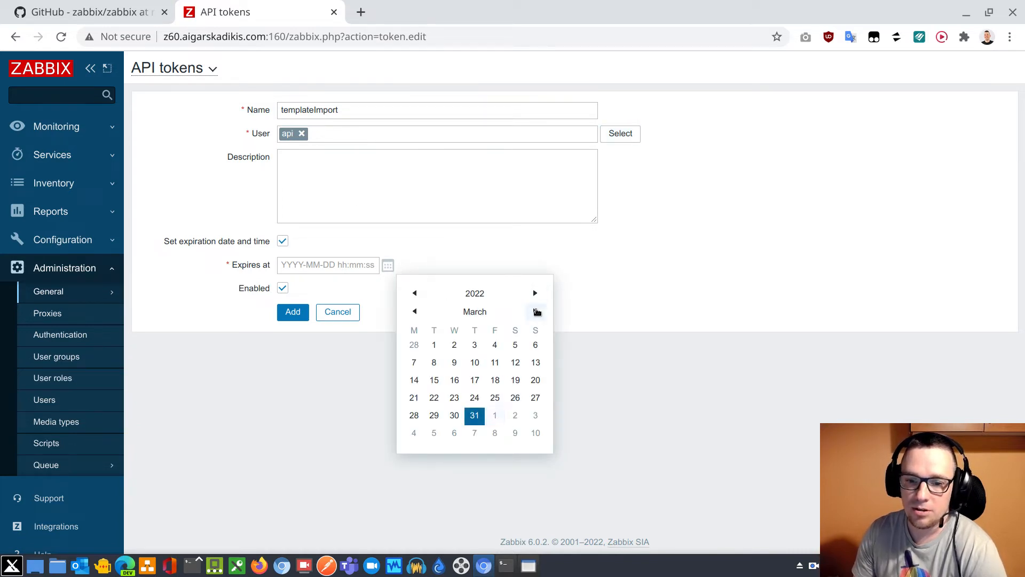
{"action": "left_click", "coordinate": [535, 312]}
{"action": "left_click", "coordinate": [475, 346]}
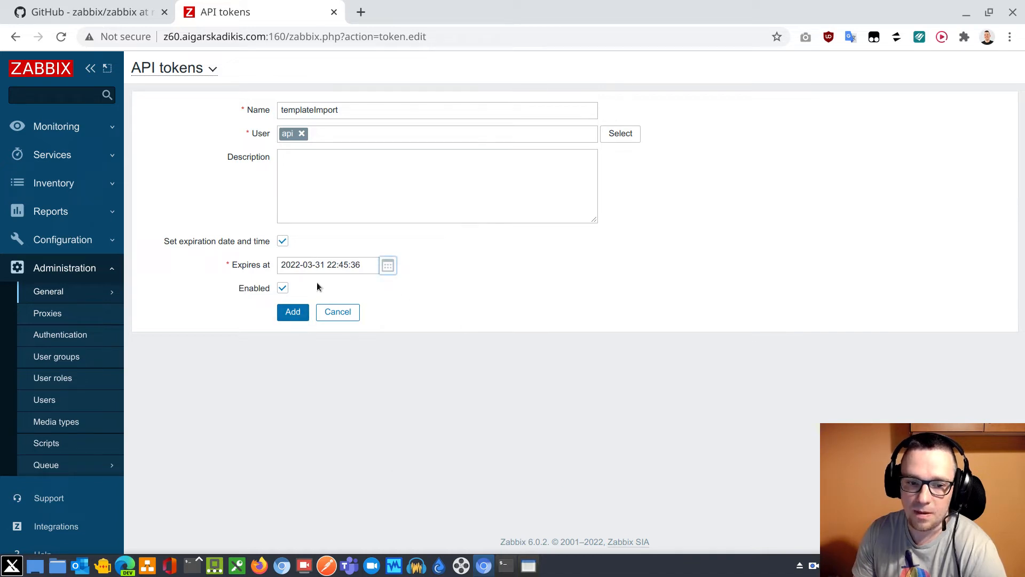
{"action": "left_click", "coordinate": [387, 265]}
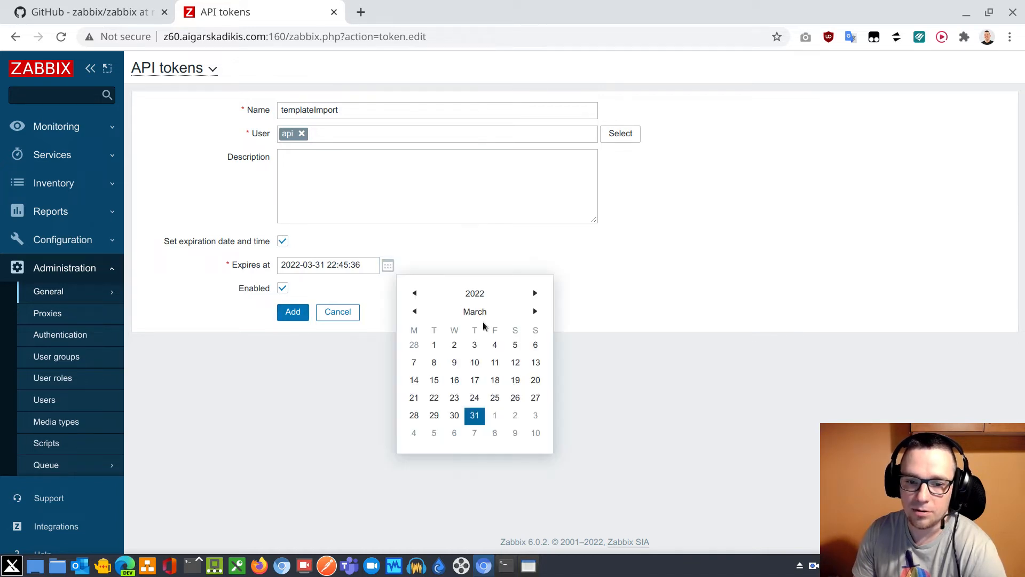
{"action": "left_click", "coordinate": [495, 415]}
{"action": "left_click", "coordinate": [293, 312]}
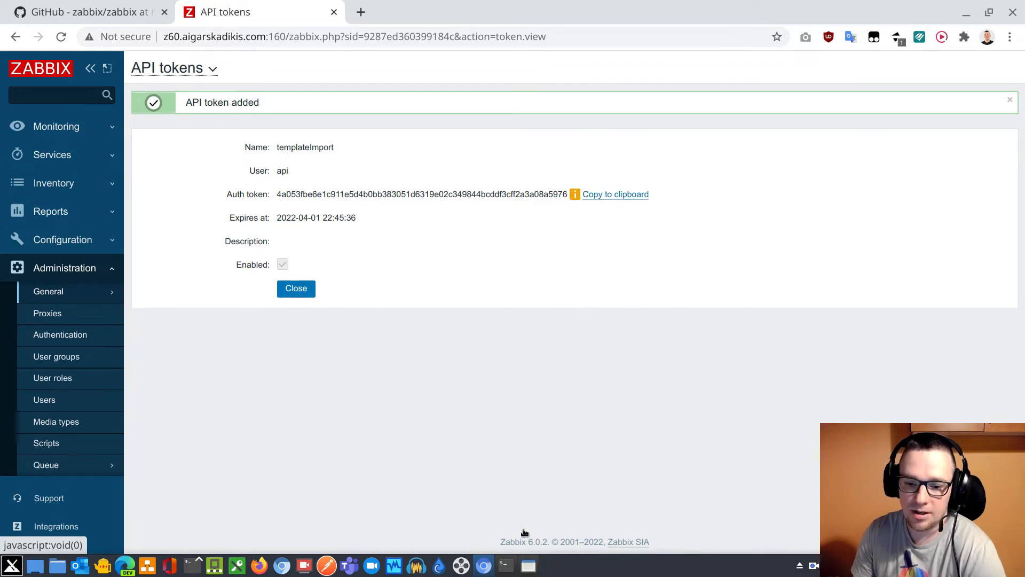
Switch to the terminal and enter the copied API auth token as a comment line starting with #
{"action": "left_click", "coordinate": [506, 564]}
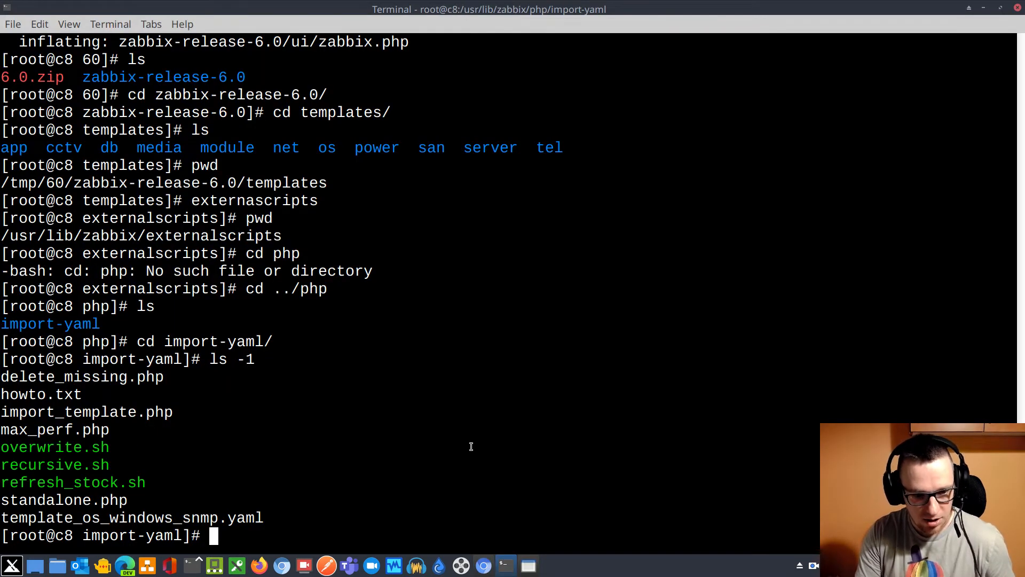
{"action": "type", "text": "#"}
{"action": "key", "text": "ctrl+shift+v"}
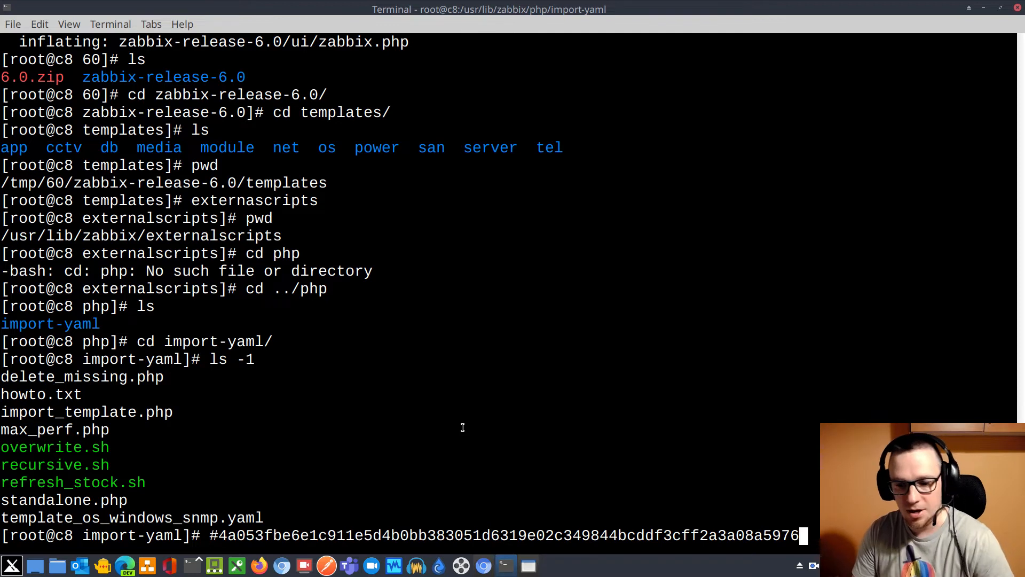
{"action": "key", "text": "Return"}
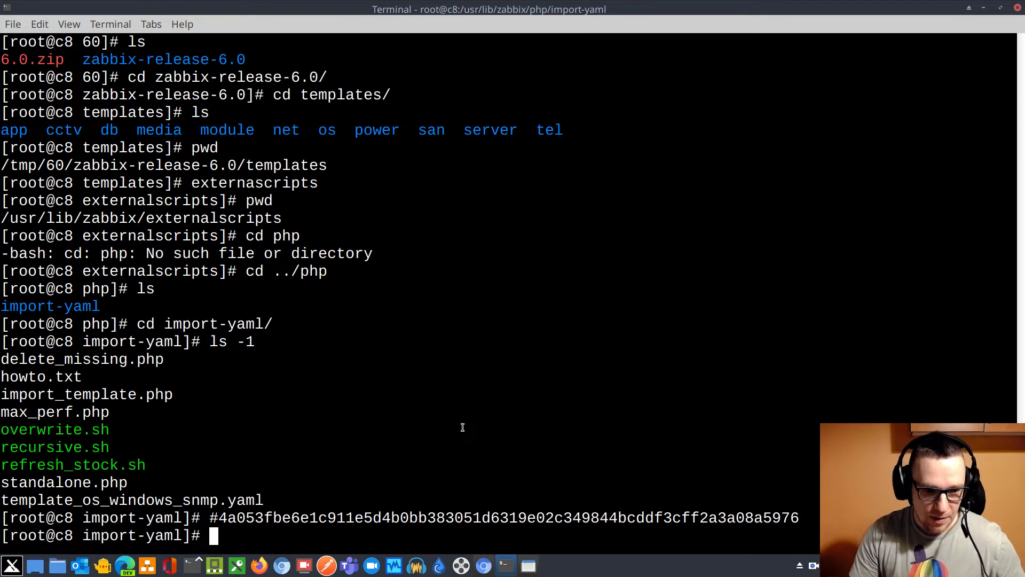
Highlight delete_missing.php, max_perf.php and refresh_stock.sh in the file listing, and open refresh_stock.sh in vim
{"action": "left_click_drag", "start_coordinate": [1, 359], "coordinate": [46, 359]}
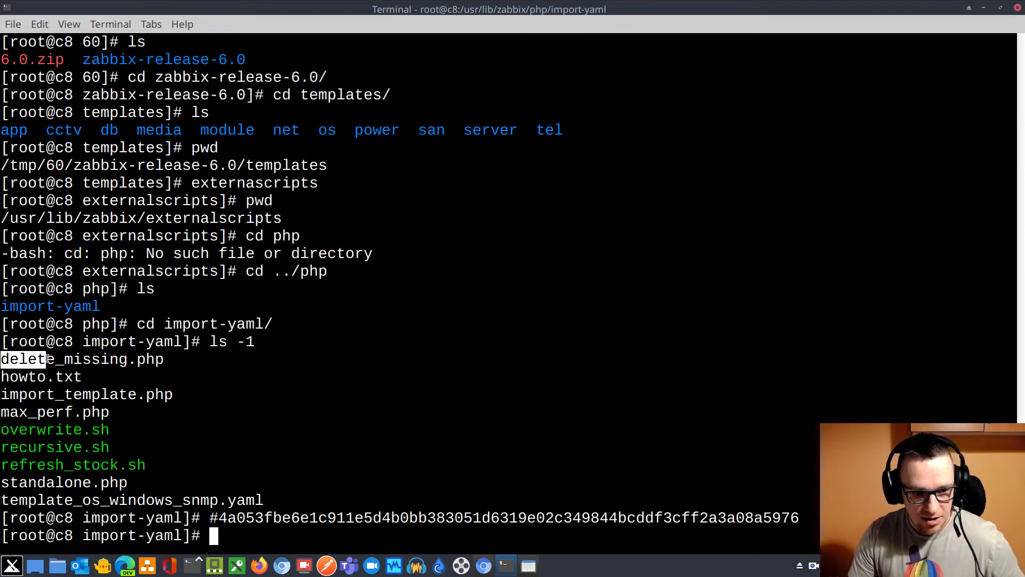
{"action": "left_click_drag", "start_coordinate": [3, 413], "coordinate": [110, 412]}
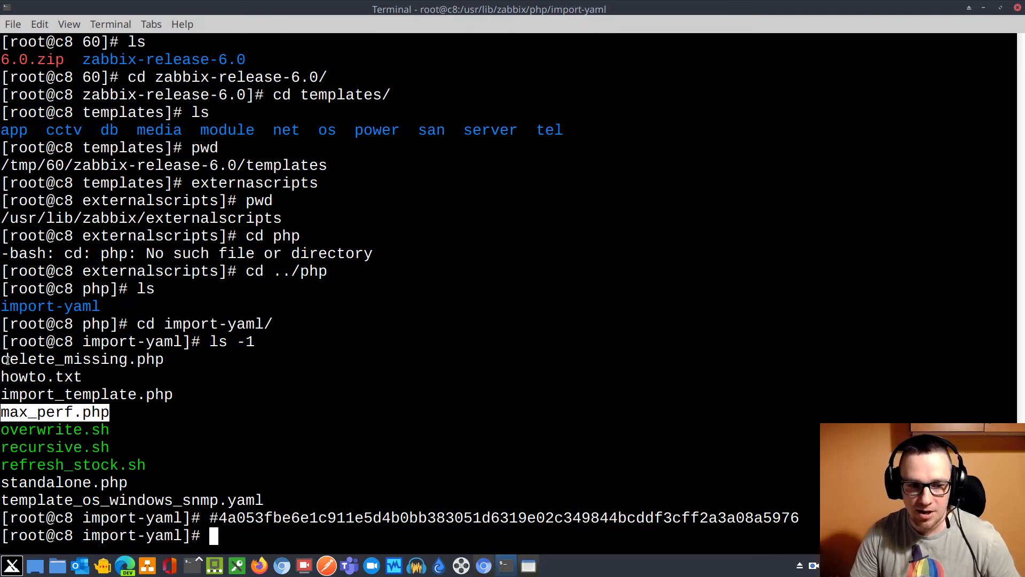
{"action": "left_click_drag", "start_coordinate": [3, 360], "coordinate": [162, 367]}
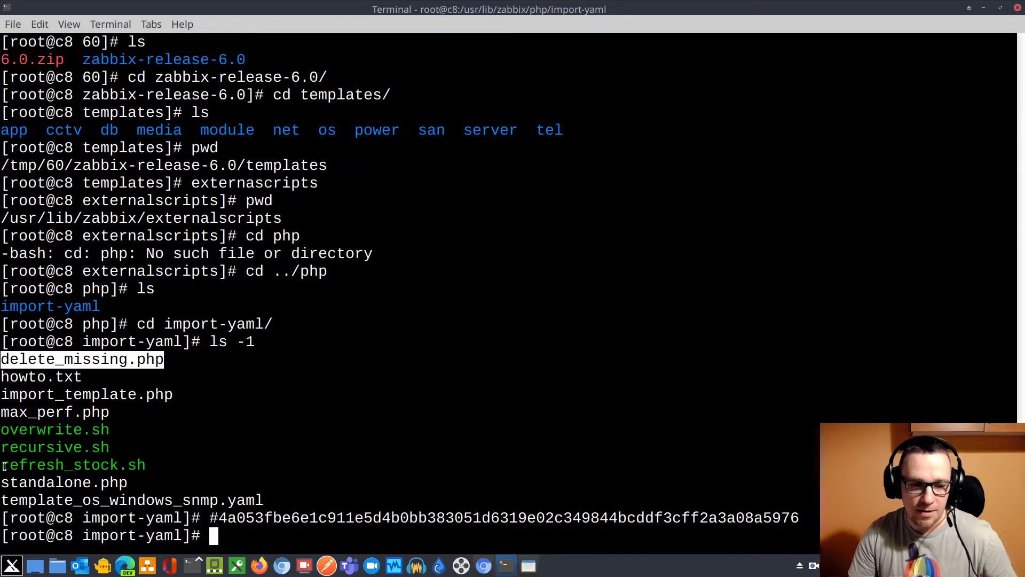
{"action": "left_click_drag", "start_coordinate": [4, 465], "coordinate": [143, 467]}
{"action": "type", "text": "vim "}
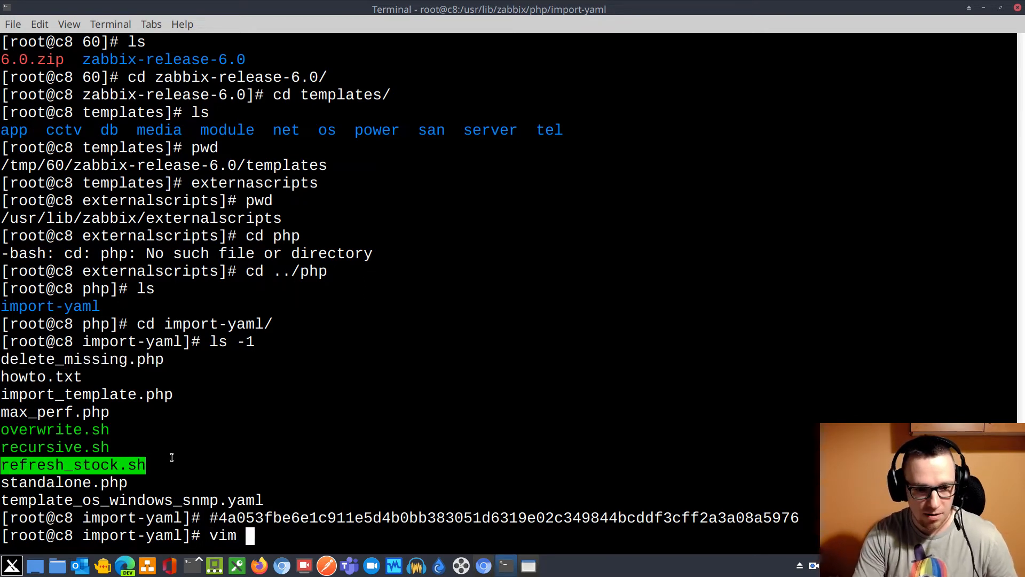
{"action": "type", "text": "re"}
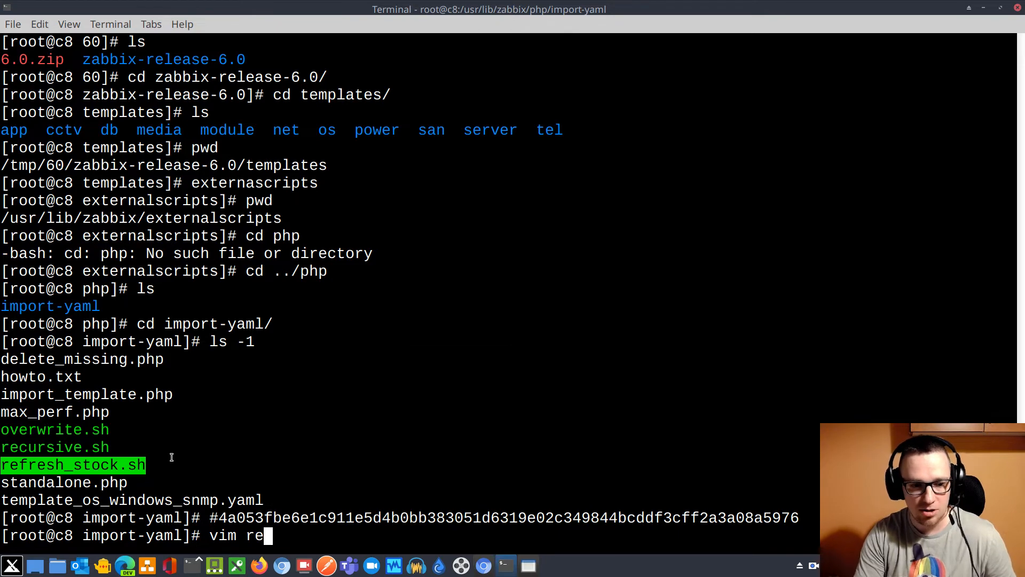
{"action": "type", "text": "f"}
{"action": "key", "text": "Tab"}
{"action": "key", "text": "Return"}
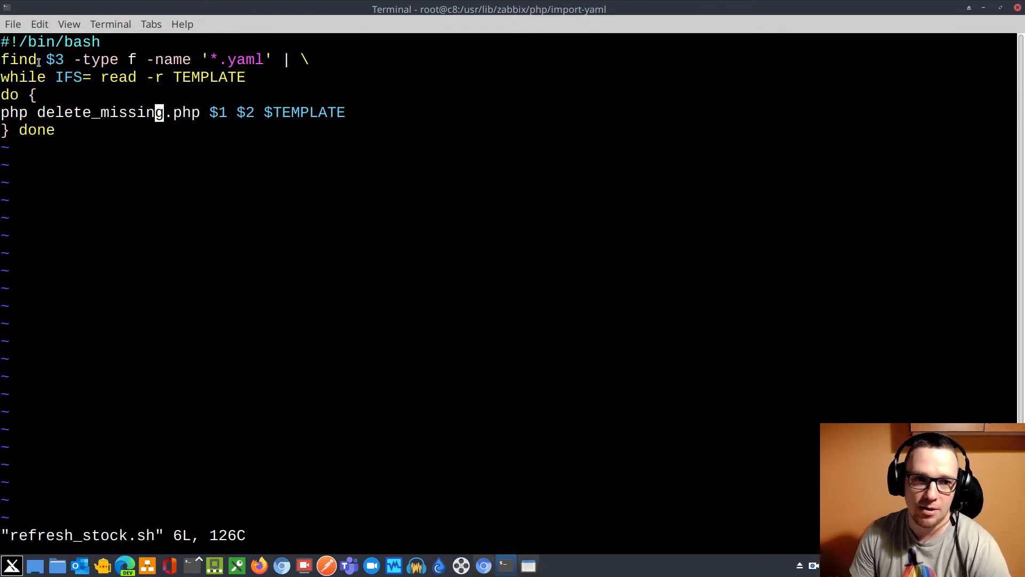
Examine the find arguments, the delete_missing.php call and its parameters in refresh_stock.sh, and quit without saving
{"action": "left_click_drag", "start_coordinate": [38, 60], "coordinate": [65, 60]}
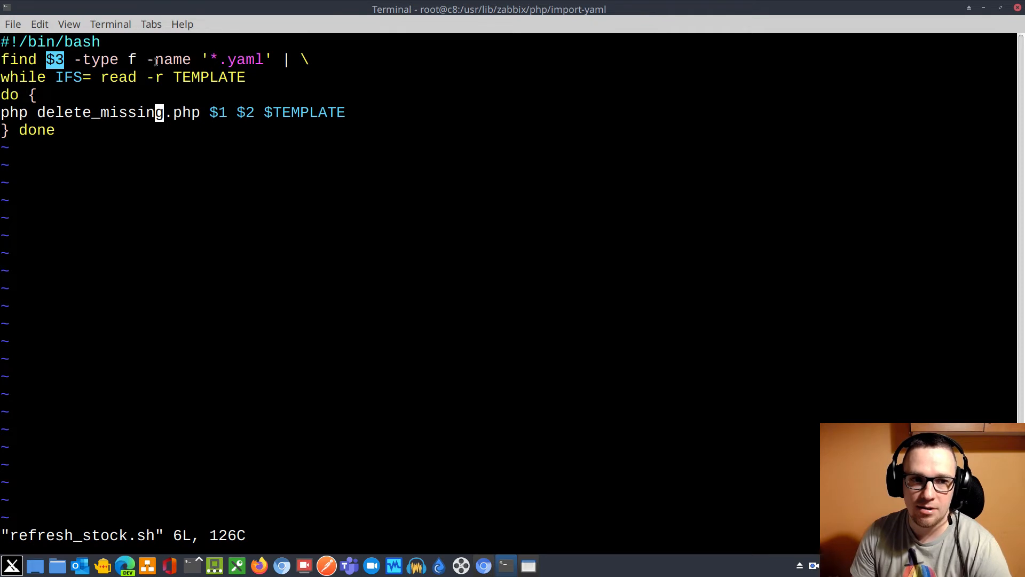
{"action": "left_click_drag", "start_coordinate": [145, 60], "coordinate": [272, 63]}
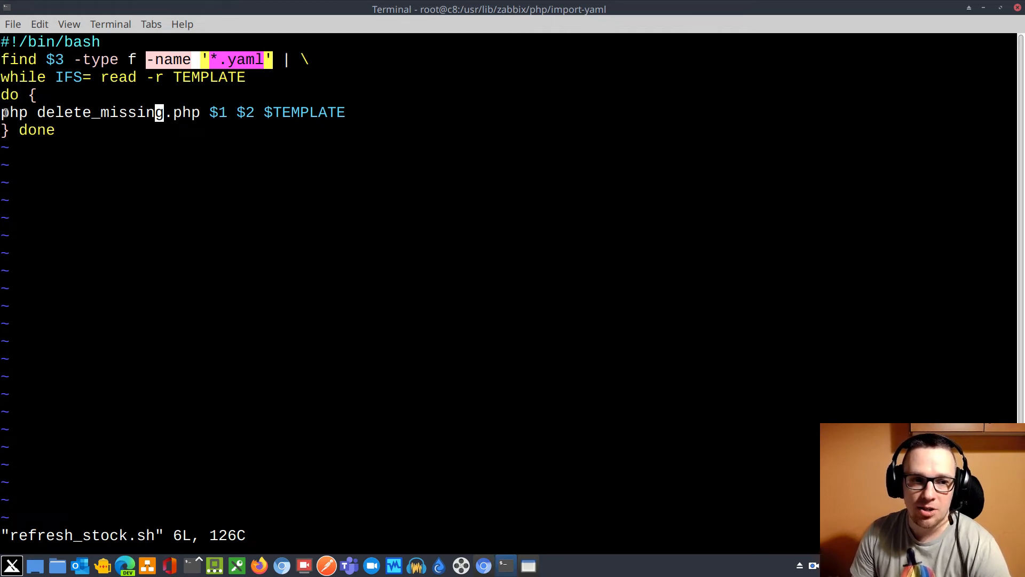
{"action": "left_click_drag", "start_coordinate": [3, 112], "coordinate": [199, 114]}
{"action": "left_click", "coordinate": [230, 136]}
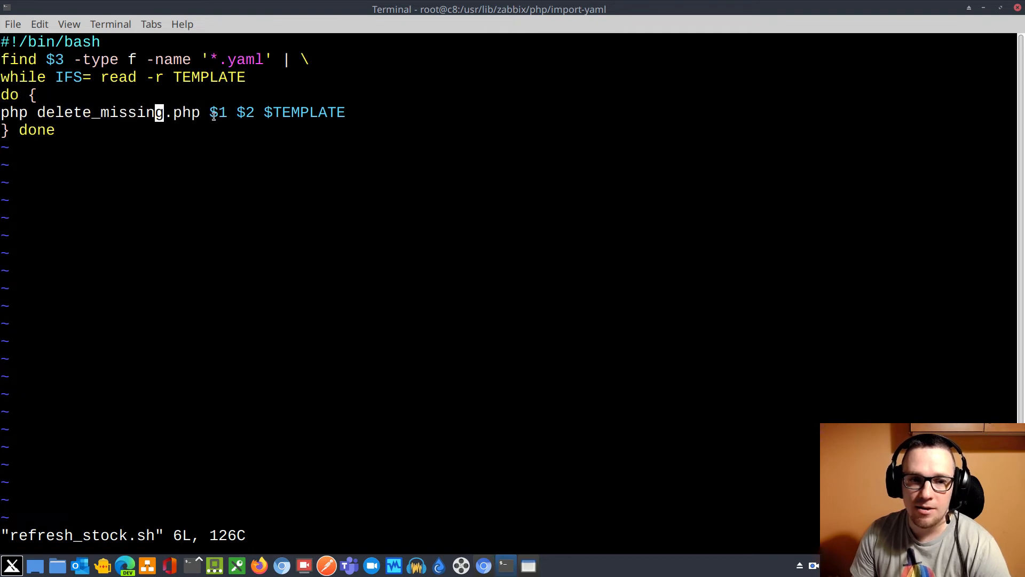
{"action": "double_click", "coordinate": [217, 112]}
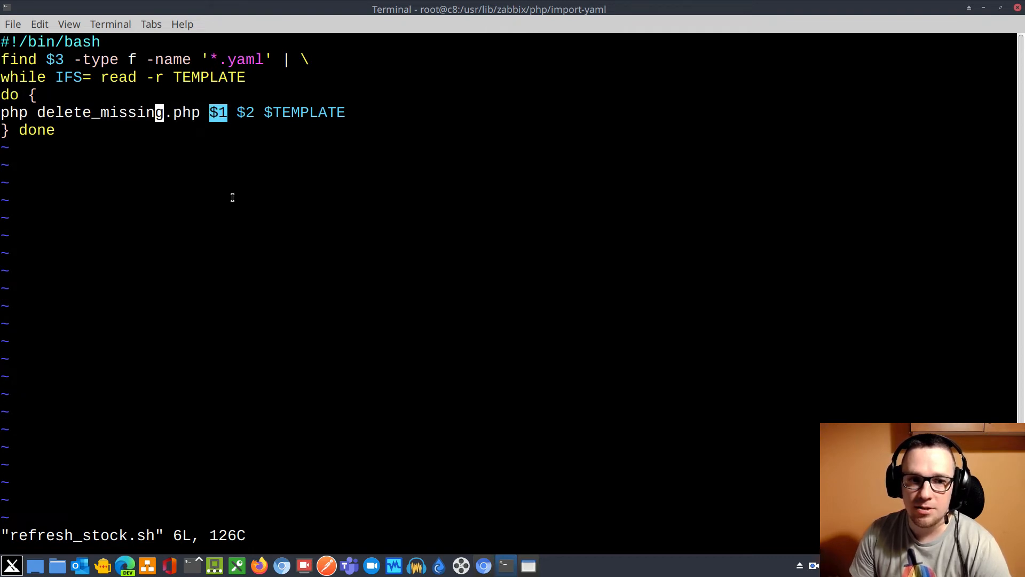
{"action": "double_click", "coordinate": [244, 112]}
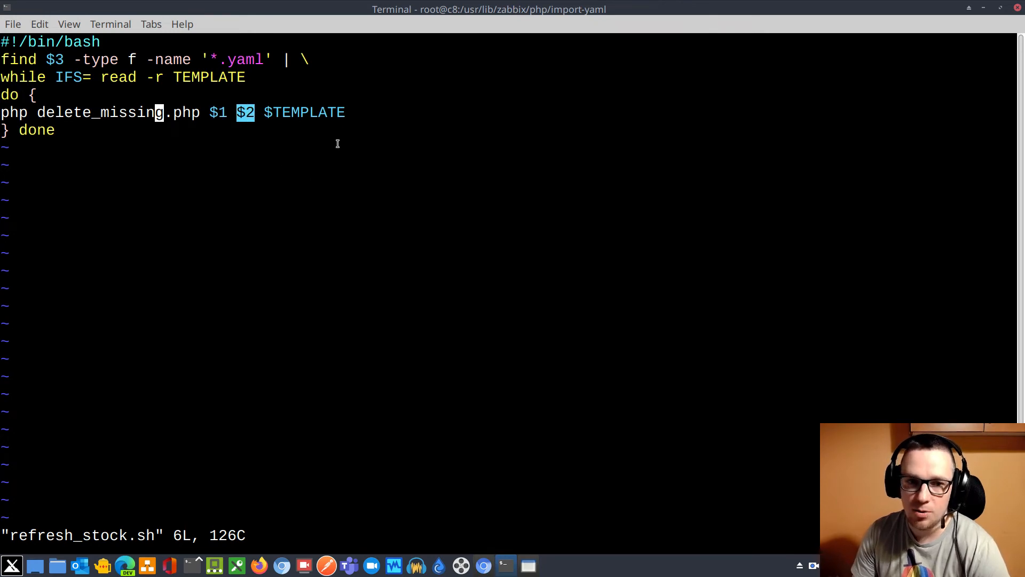
{"action": "left_click_drag", "start_coordinate": [273, 115], "coordinate": [345, 114]}
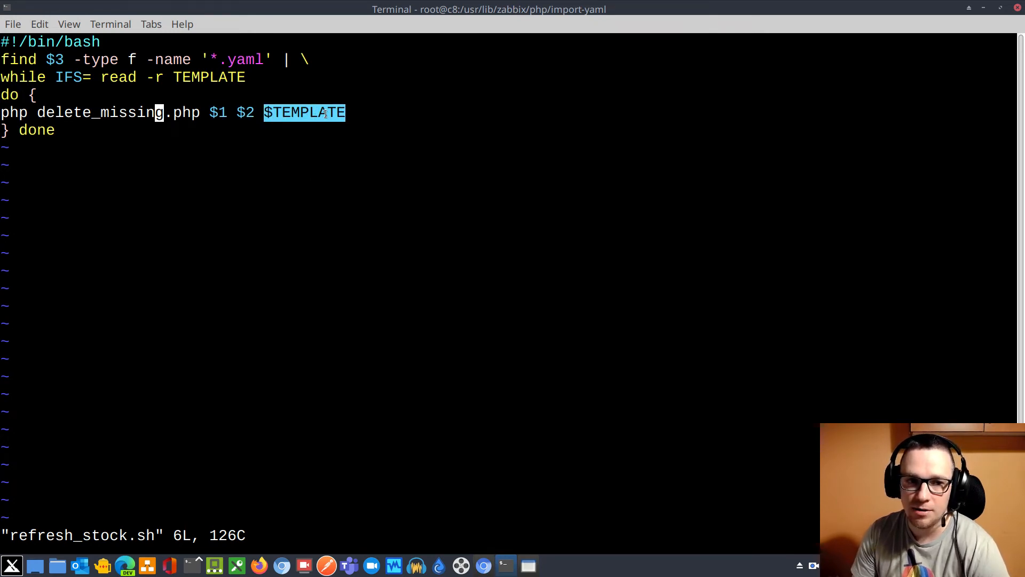
{"action": "triple_click", "coordinate": [68, 130]}
{"action": "left_click_drag", "start_coordinate": [68, 130], "coordinate": [28, 105]}
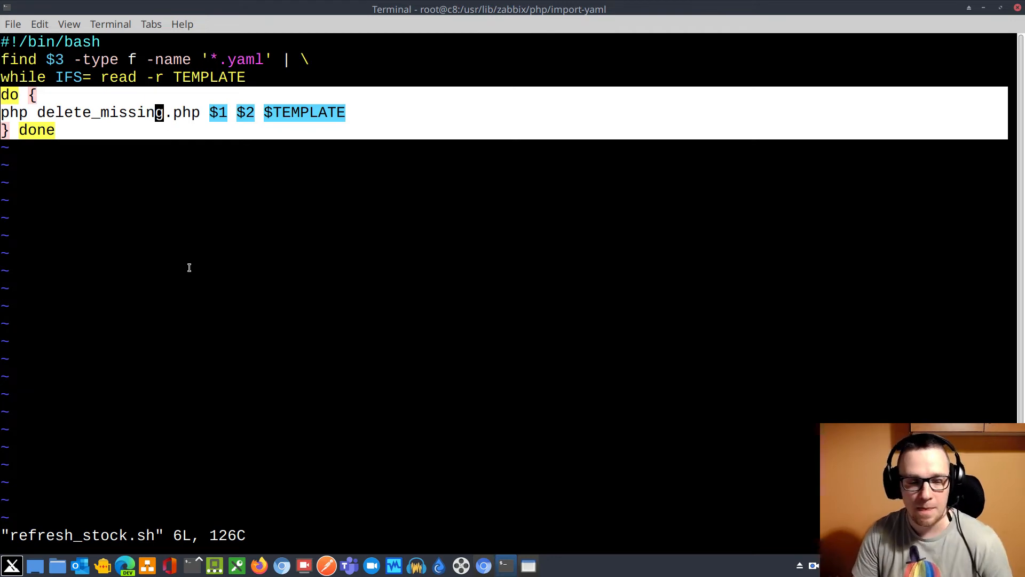
{"action": "key", "text": "Escape"}
{"action": "type", "text": ":q!"}
{"action": "key", "text": "Return"}
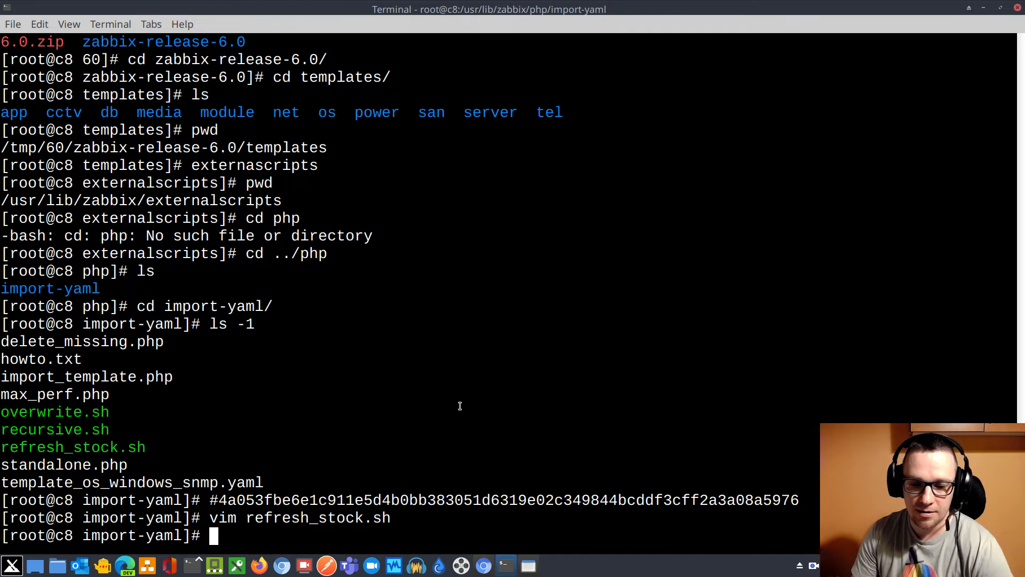
Switch back to Zabbix in Chromium and delete and clear the Huawei OceanStor 5300 V5 SNMP template from the template list
{"action": "left_click", "coordinate": [487, 562]}
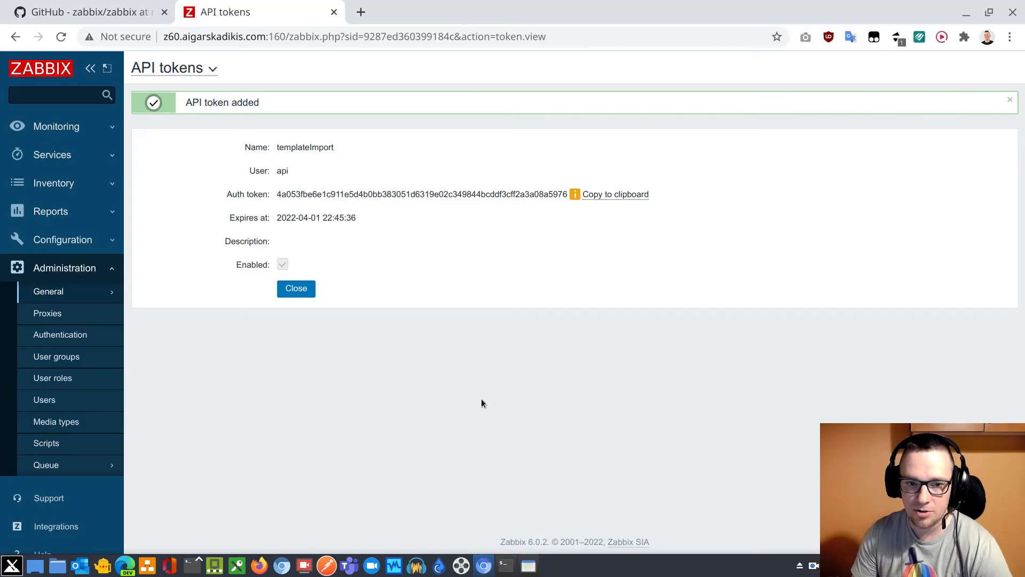
{"action": "left_click", "coordinate": [67, 240]}
{"action": "left_click", "coordinate": [55, 289]}
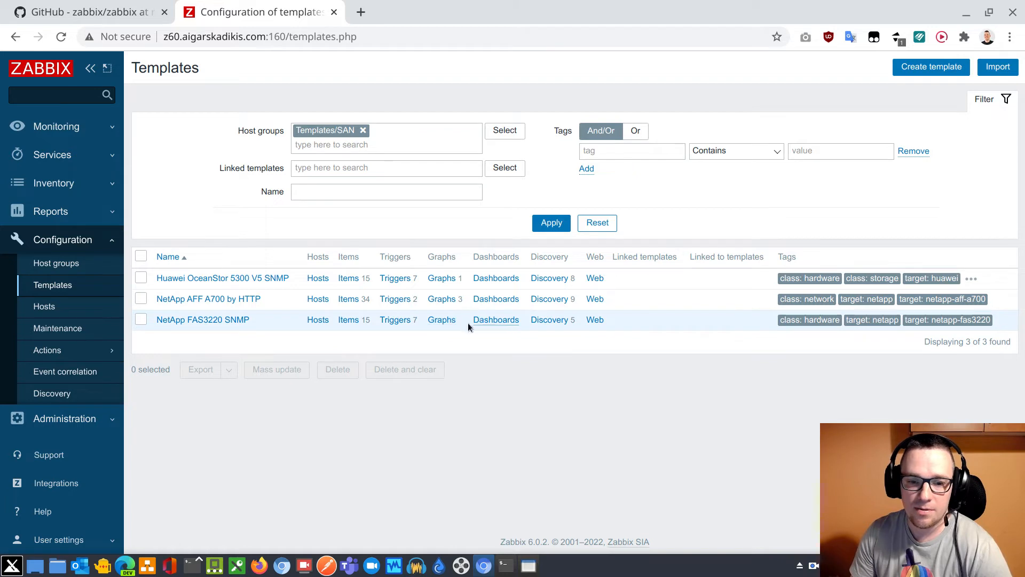
{"action": "left_click", "coordinate": [142, 277]}
{"action": "left_click", "coordinate": [413, 371]}
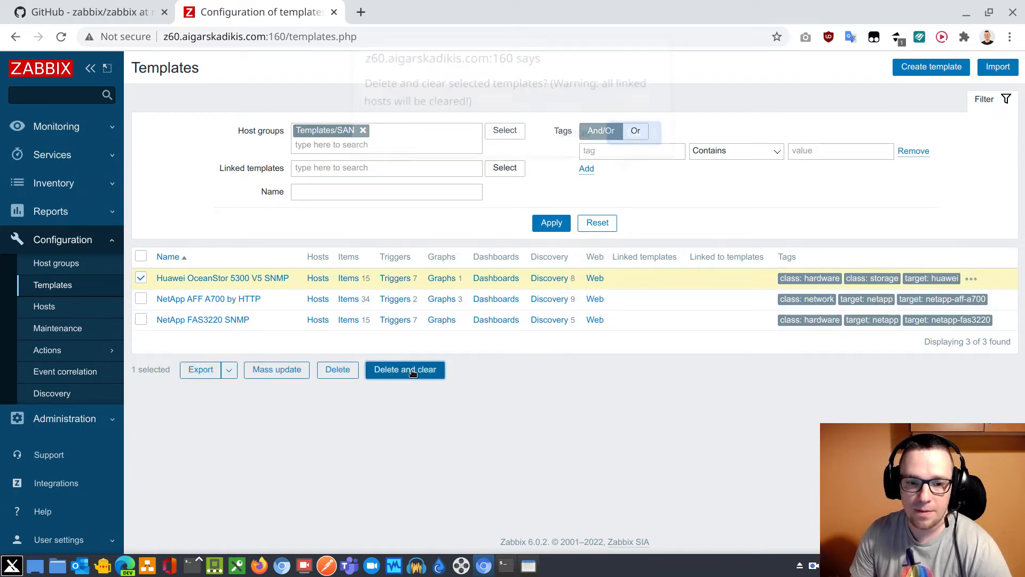
{"action": "left_click", "coordinate": [636, 143]}
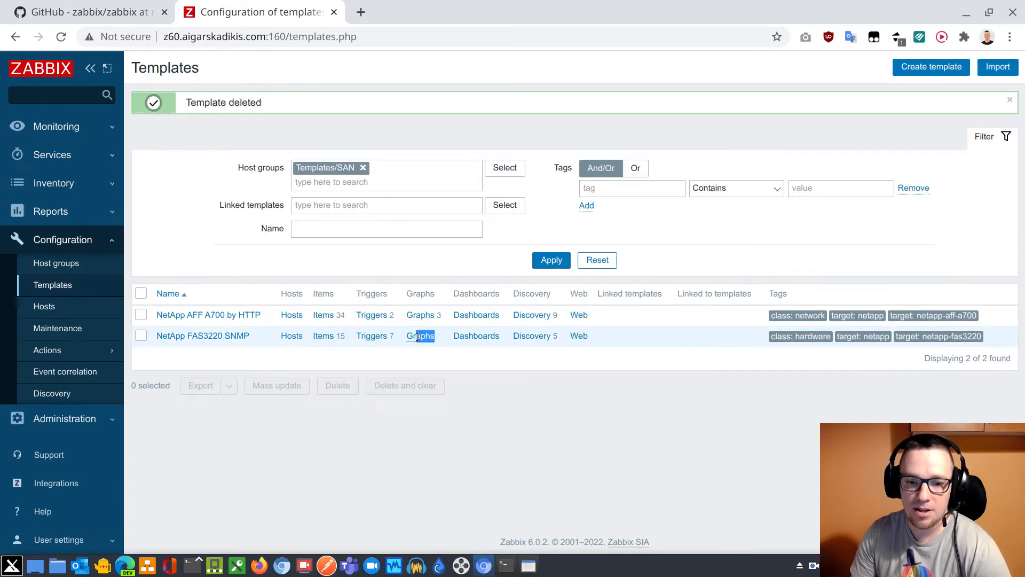
{"action": "double_click", "coordinate": [420, 336]}
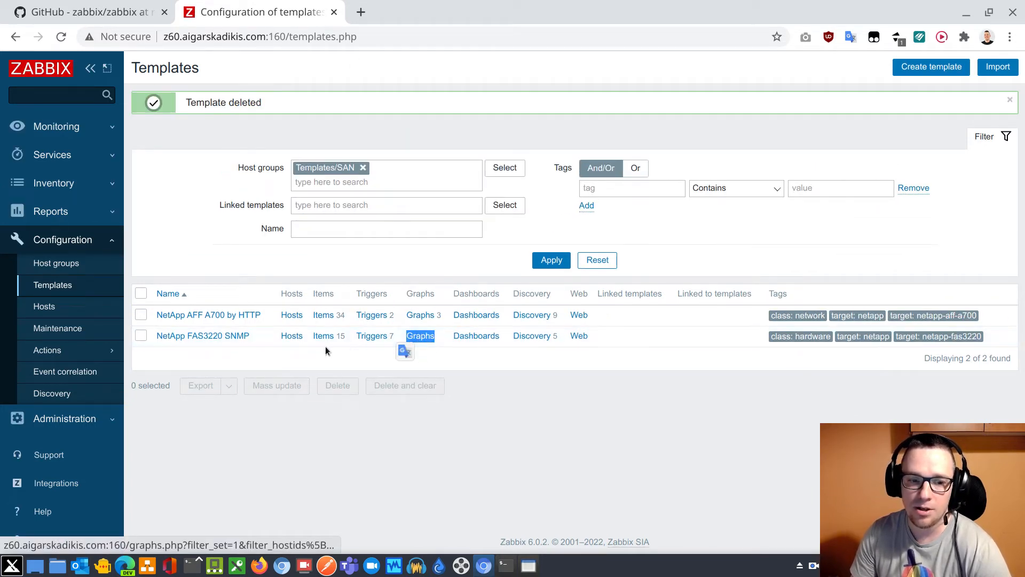
Add a graph named asdf with the Uptime item to the NetApp FAS3220 SNMP template
{"action": "double_click", "coordinate": [430, 341]}
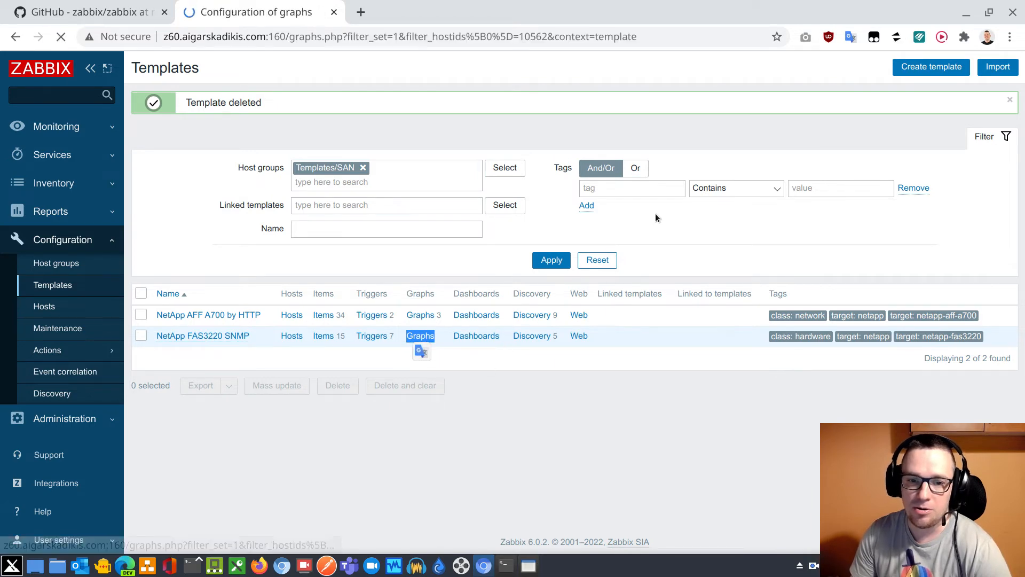
{"action": "left_click", "coordinate": [985, 67]}
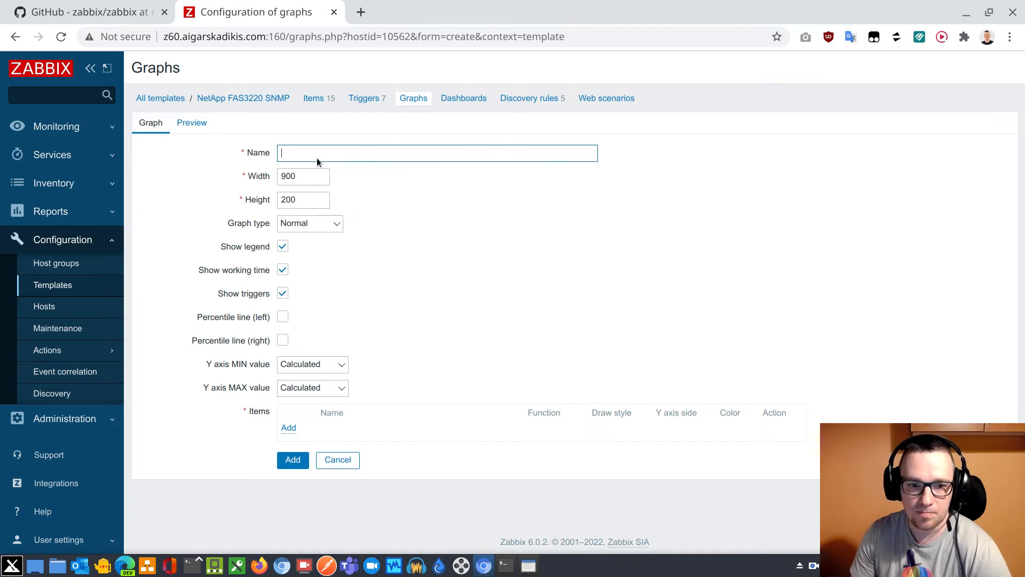
{"action": "type", "text": "asdf"}
{"action": "left_click", "coordinate": [290, 429]}
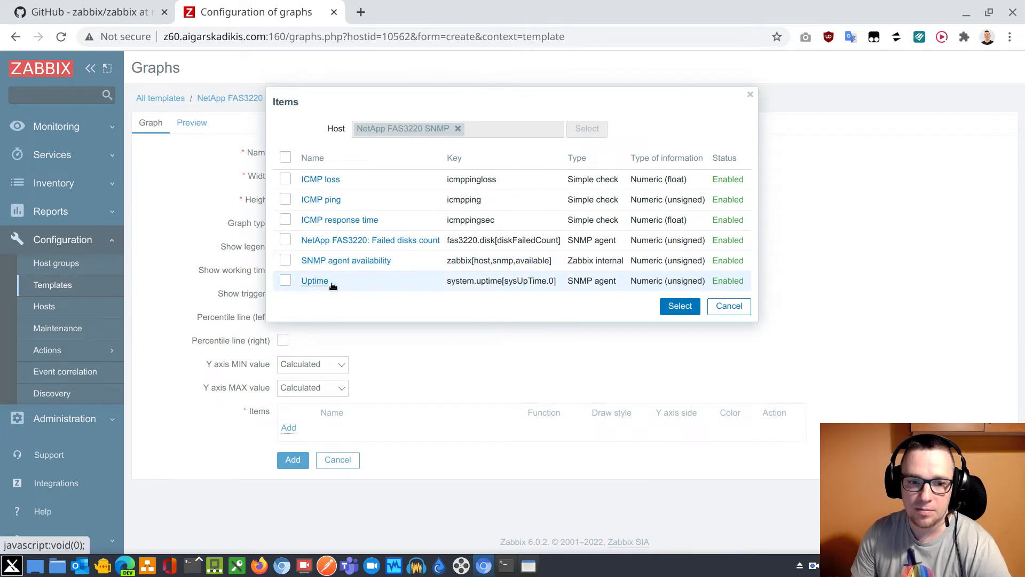
{"action": "left_click", "coordinate": [315, 282]}
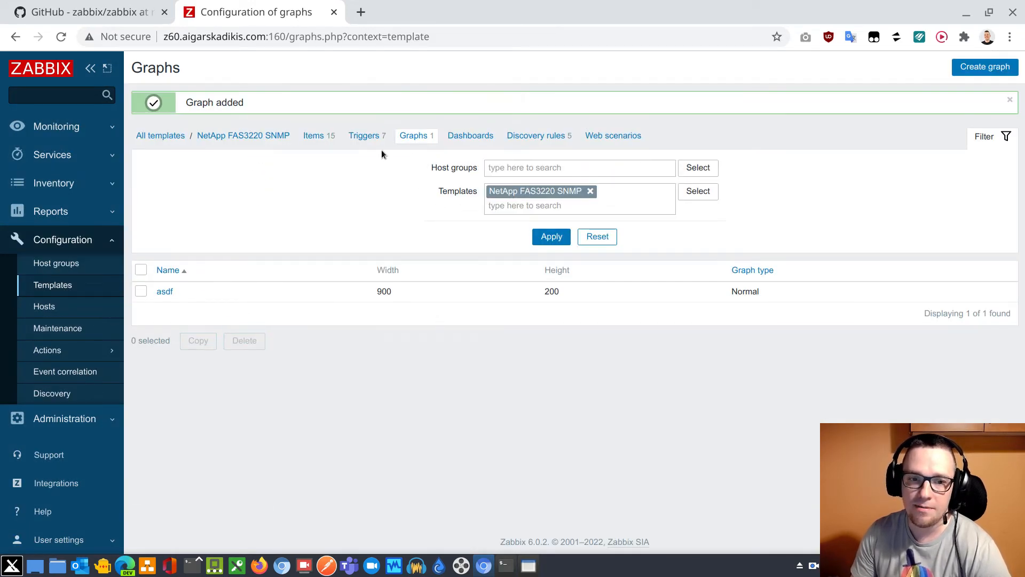
Create a Zabbix trapper item with name z and key z in the NetApp FAS3220 SNMP template
{"action": "left_click", "coordinate": [310, 135]}
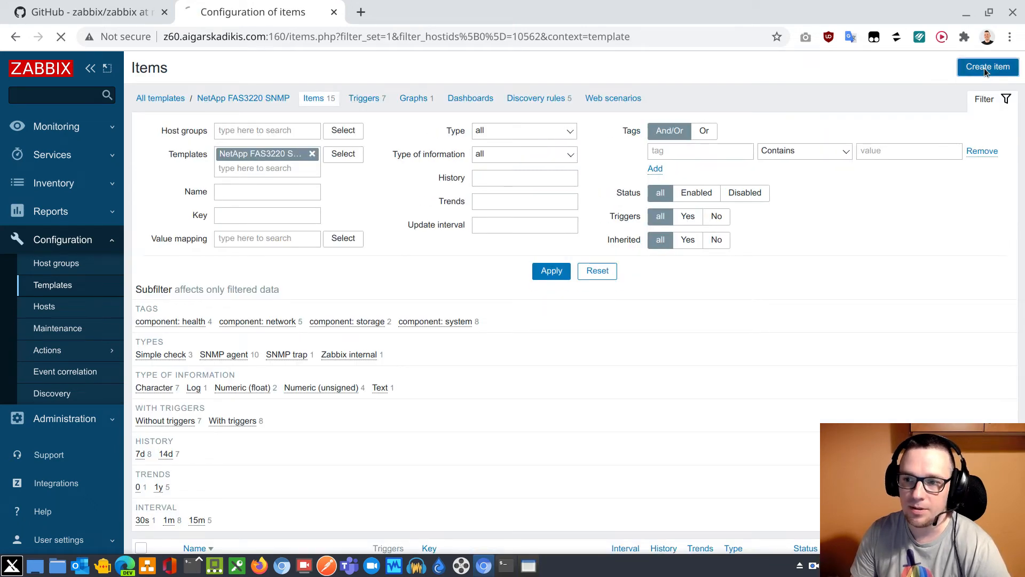
{"action": "left_click", "coordinate": [987, 67]}
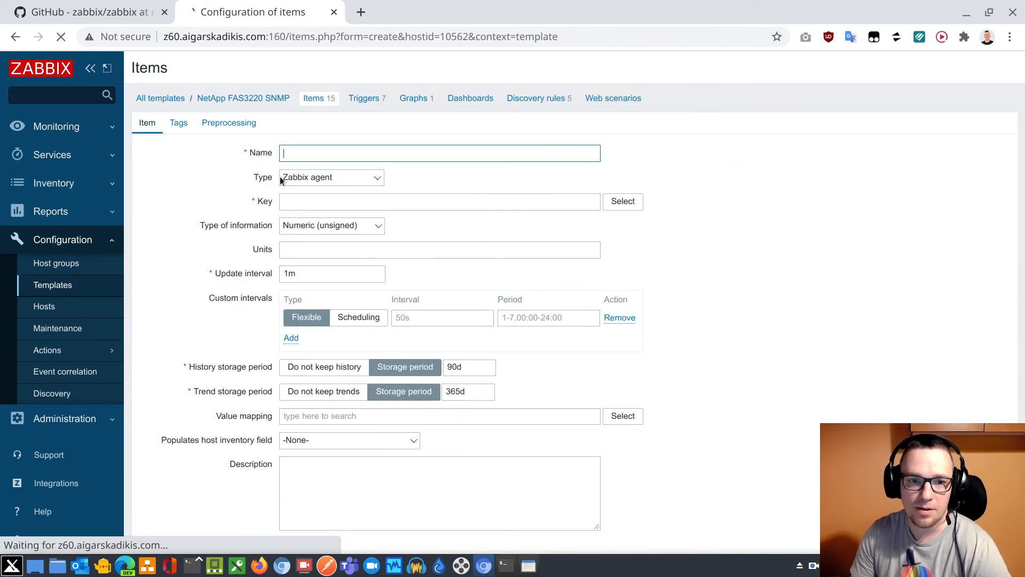
{"action": "left_click", "coordinate": [304, 180]}
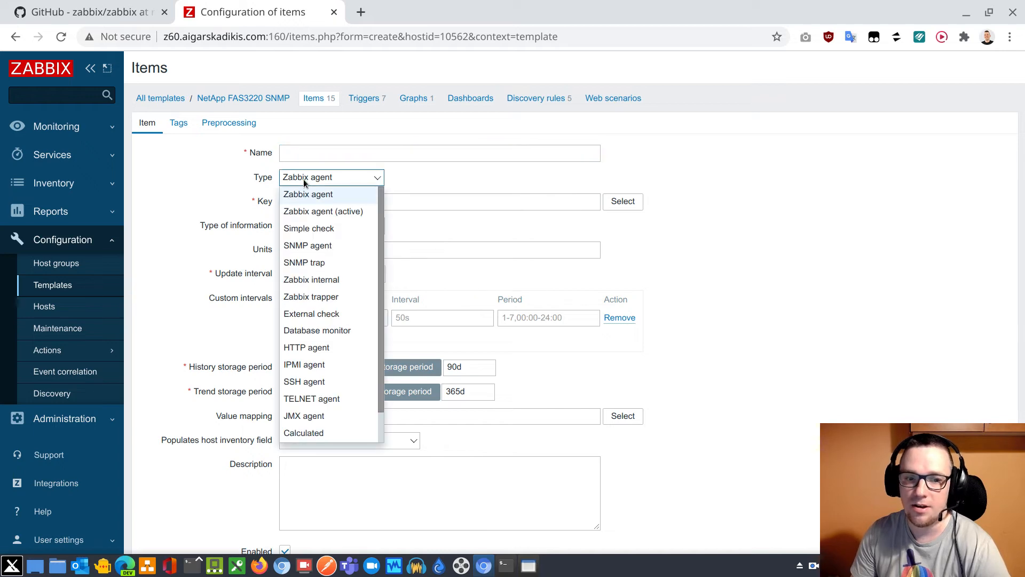
{"action": "left_click", "coordinate": [319, 300]}
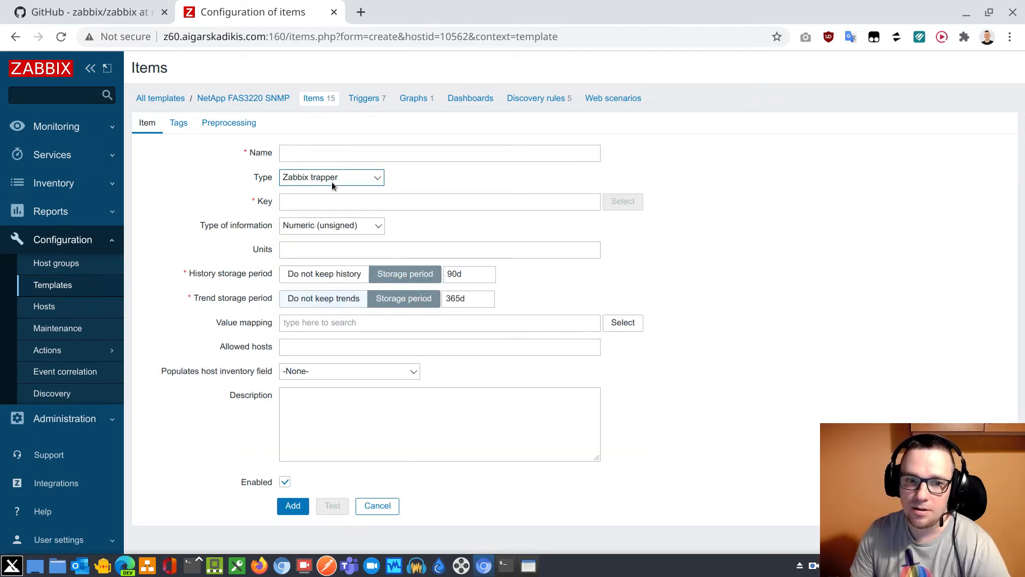
{"action": "left_click", "coordinate": [331, 154]}
{"action": "type", "text": "z"}
{"action": "left_click", "coordinate": [299, 201]}
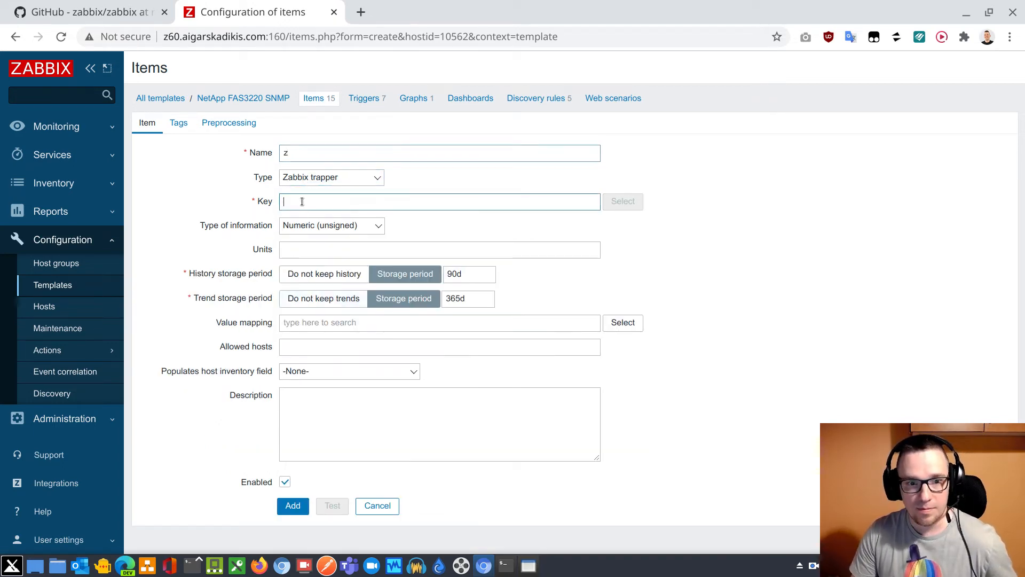
{"action": "type", "text": "z"}
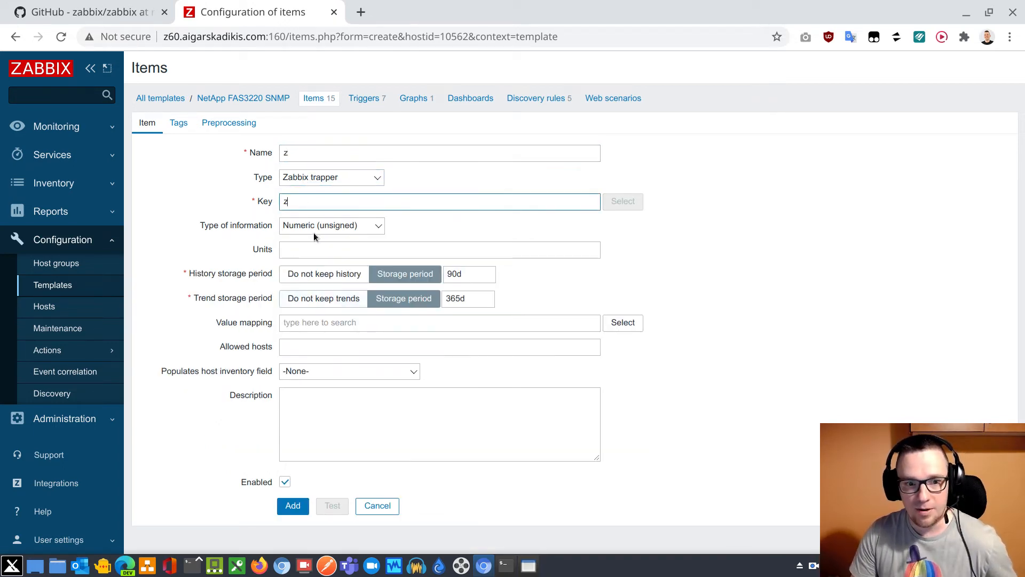
{"action": "left_click", "coordinate": [293, 506]}
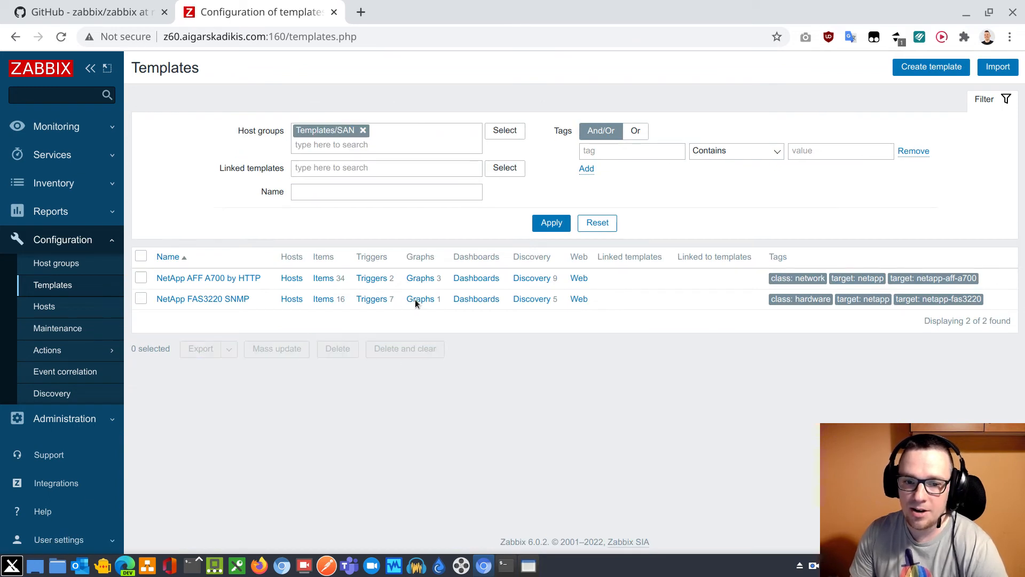
Return to the template list, highlight the NetApp FAS3220 SNMP graph and item counts, and switch to the terminal
{"action": "left_click_drag", "start_coordinate": [407, 300], "coordinate": [442, 299]}
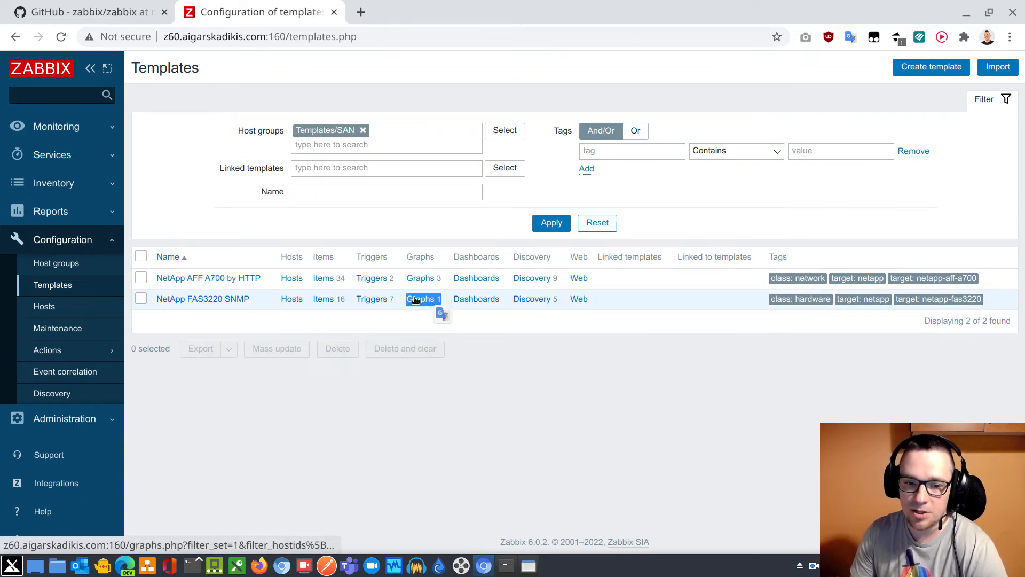
{"action": "left_click_drag", "start_coordinate": [341, 300], "coordinate": [347, 300]}
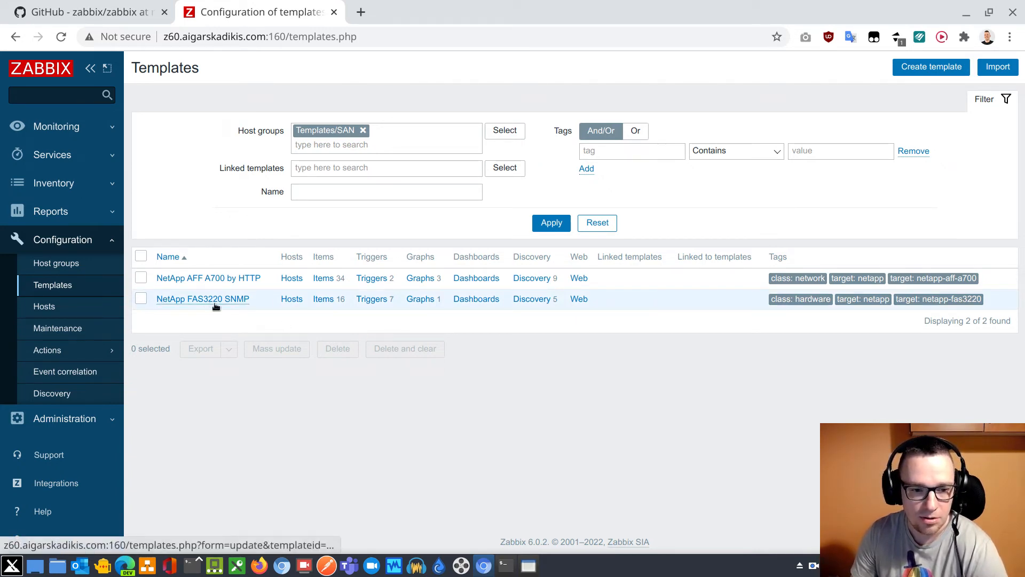
{"action": "double_click", "coordinate": [344, 299]}
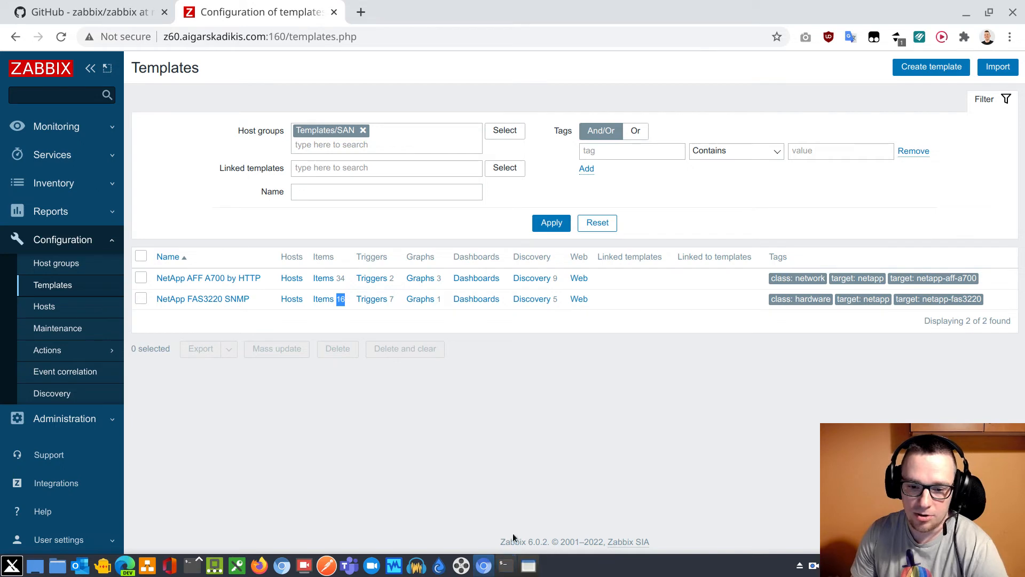
{"action": "left_click", "coordinate": [508, 570]}
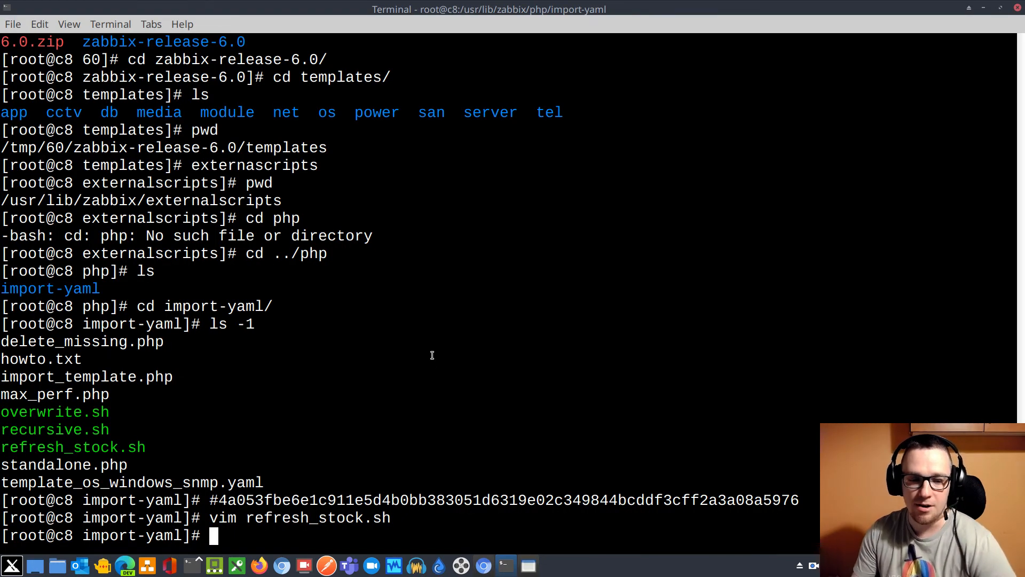
{"action": "type", "text": "./re"}
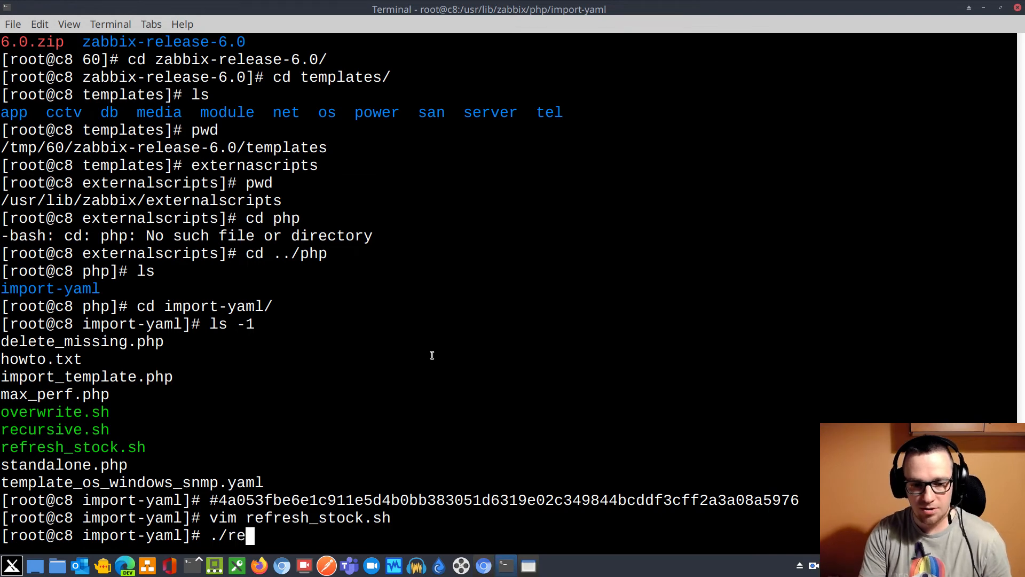
{"action": "type", "text": "fr"}
{"action": "key", "text": "Tab"}
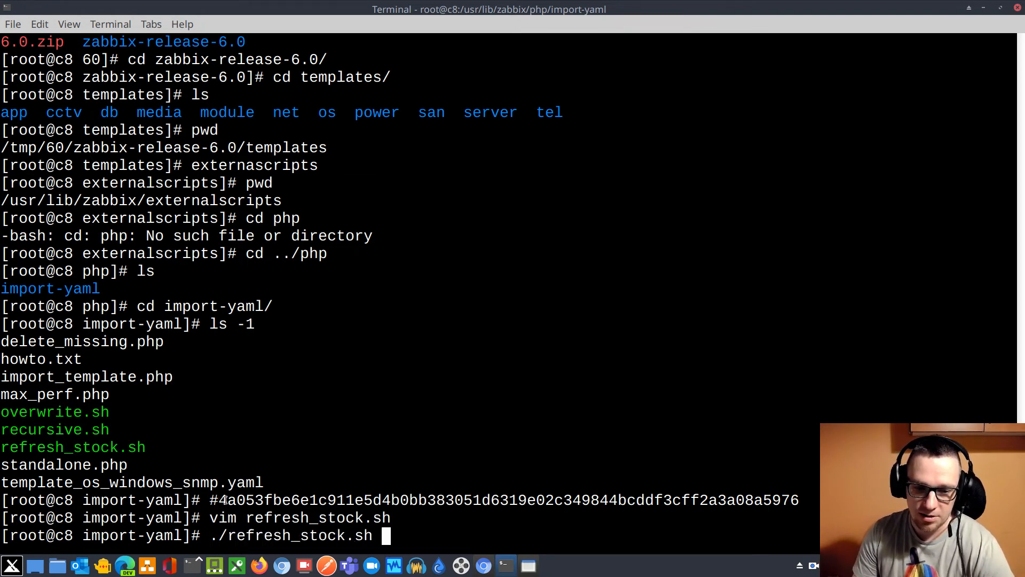
{"action": "left_click_drag", "start_coordinate": [225, 500], "coordinate": [800, 500]}
{"action": "left_click", "coordinate": [536, 413]}
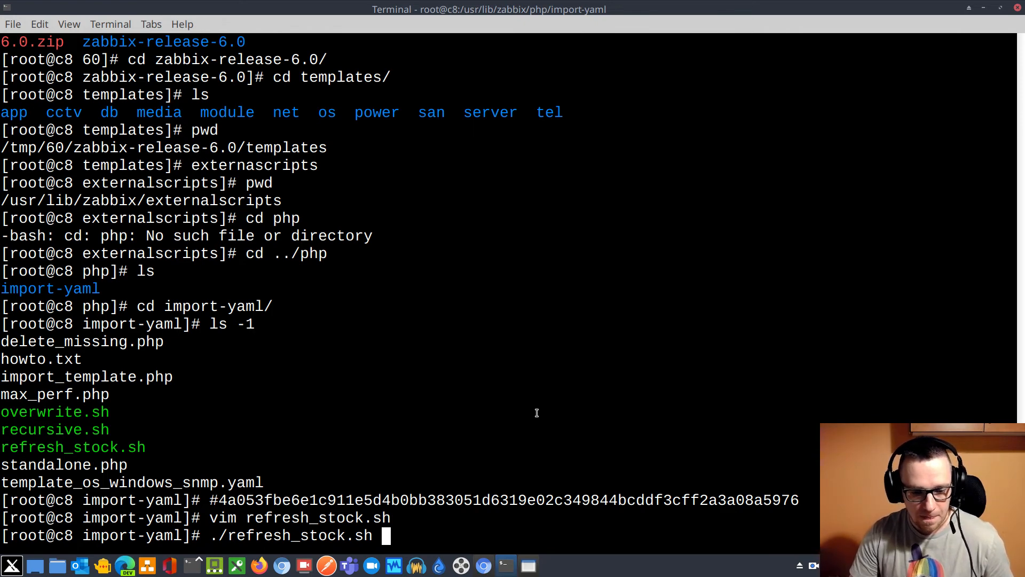
{"action": "key", "text": "ctrl+c"}
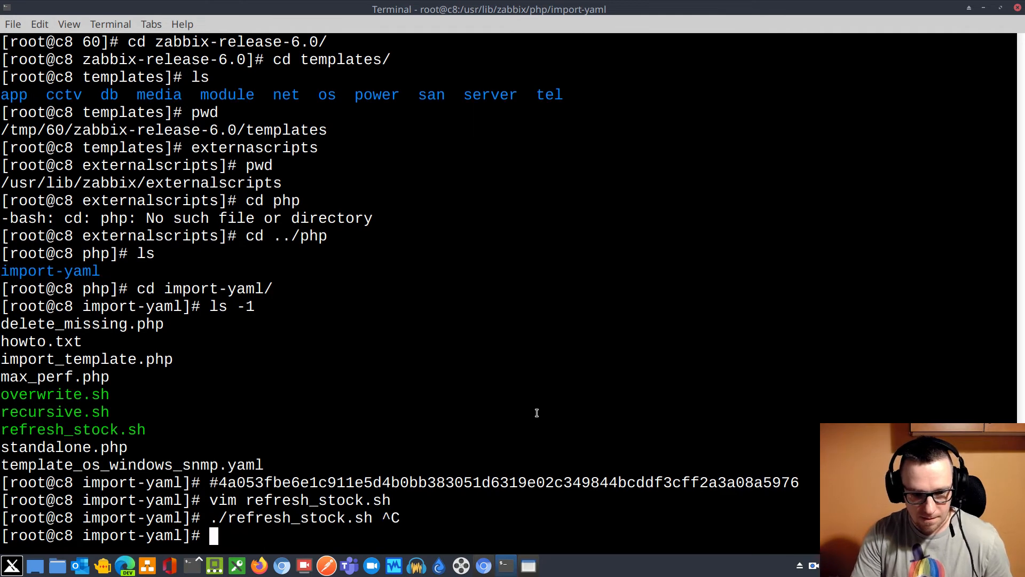
Clear the terminal and list the most recent commands with history |tail
{"action": "key", "text": "ctrl+l"}
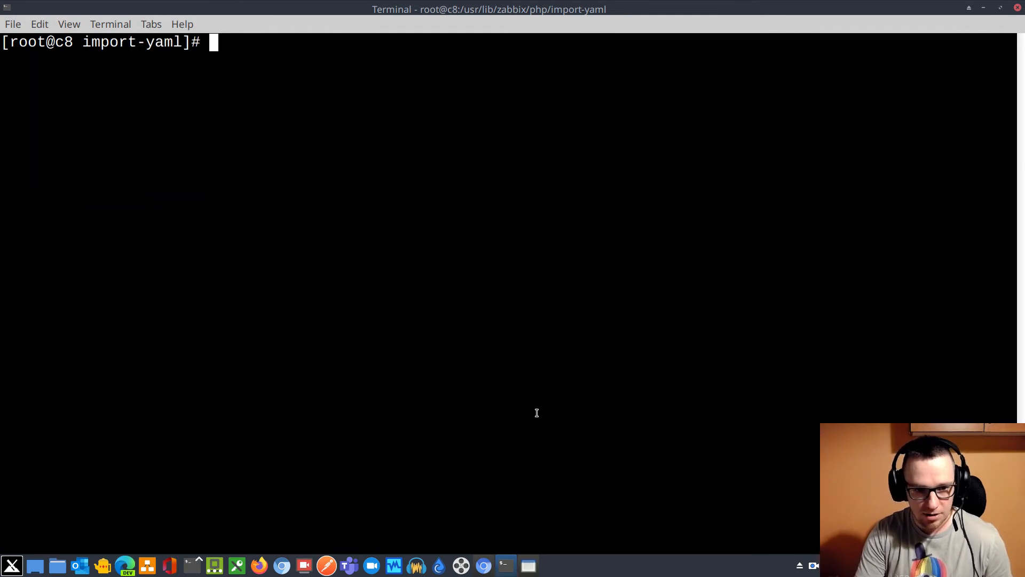
{"action": "type", "text": "history "}
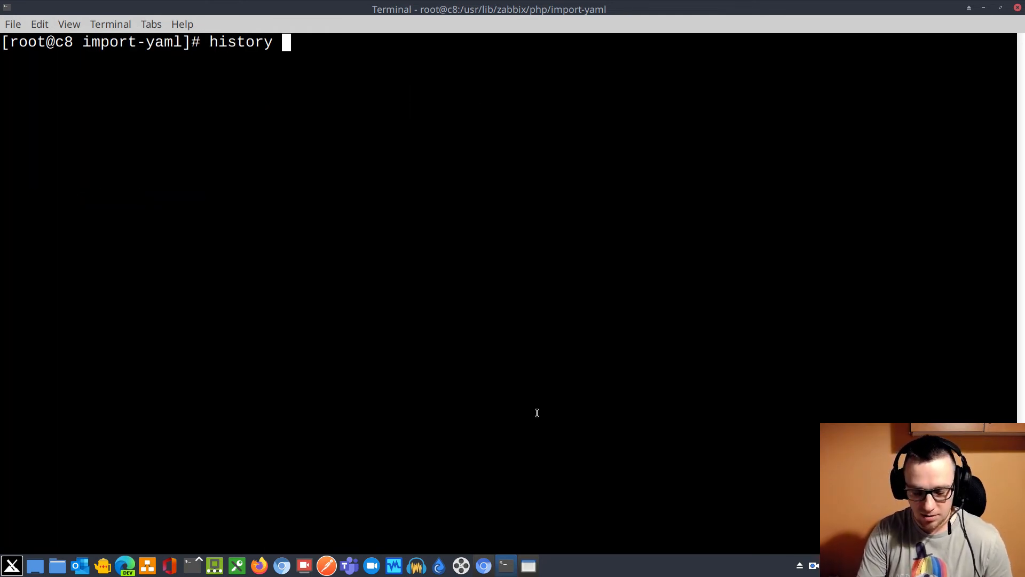
{"action": "type", "text": "|tail"}
{"action": "key", "text": "Return"}
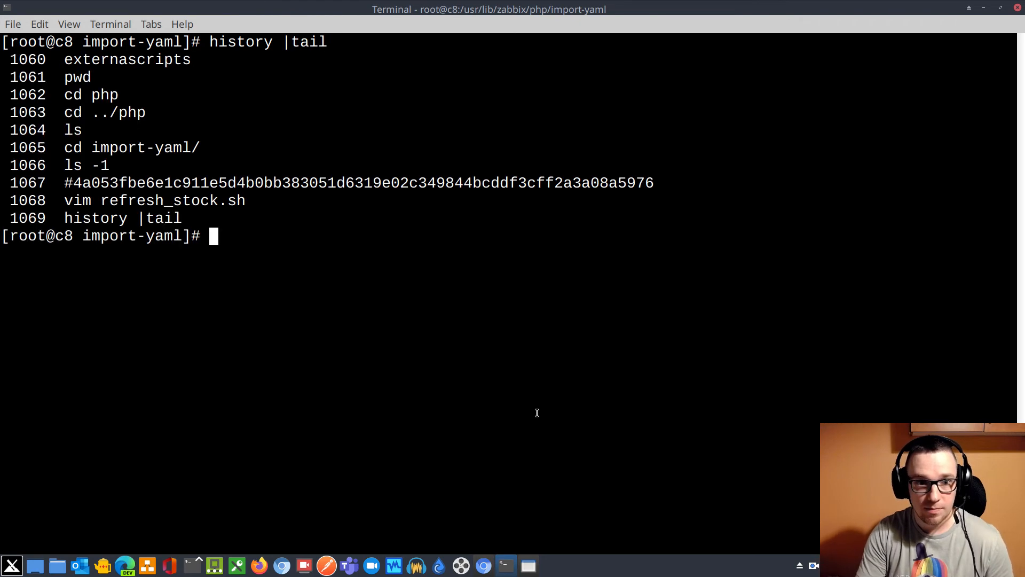
Compose ./refresh_stock.sh followed by the API token from the history, and enter it as a comment line starting with #
{"action": "double_click", "coordinate": [118, 200]}
{"action": "type", "text": "./"}
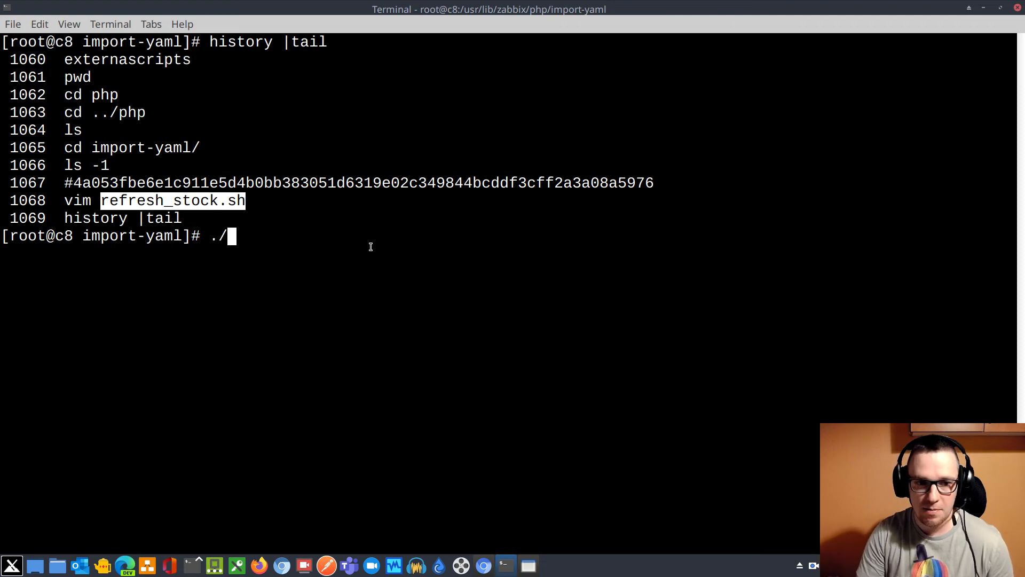
{"action": "middle_click", "coordinate": [491, 323]}
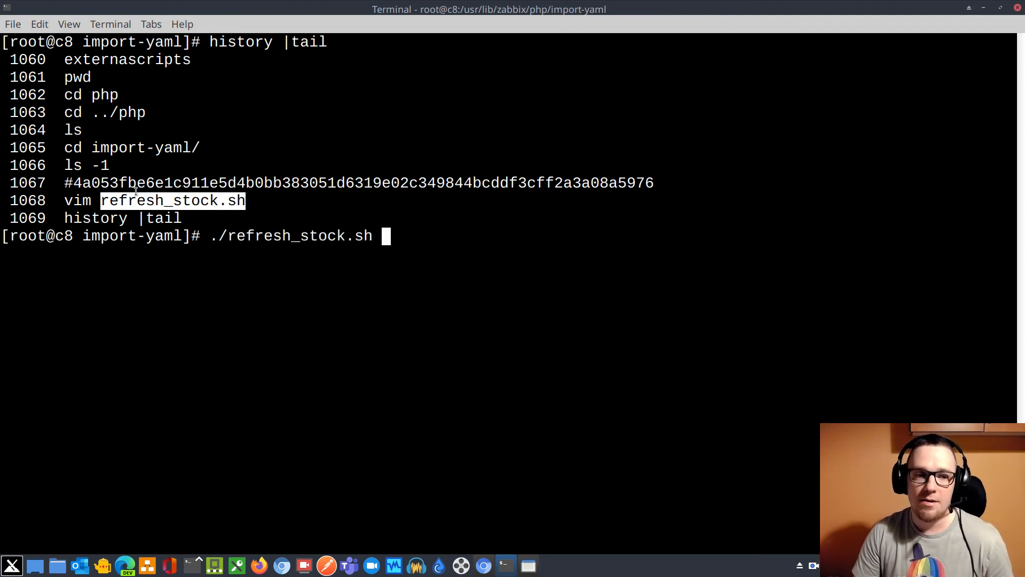
{"action": "left_click_drag", "start_coordinate": [75, 183], "coordinate": [650, 183]}
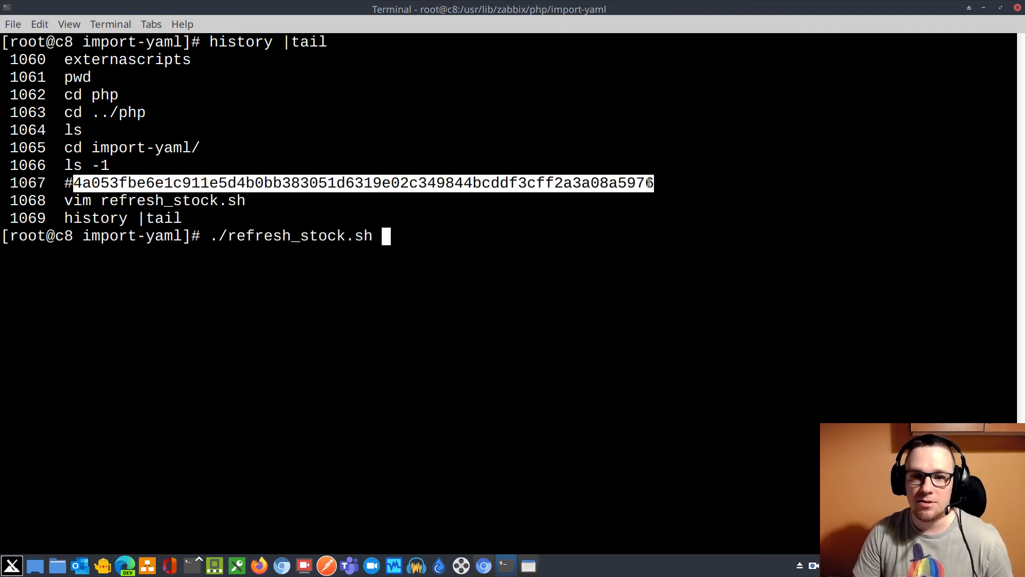
{"action": "middle_click", "coordinate": [643, 208]}
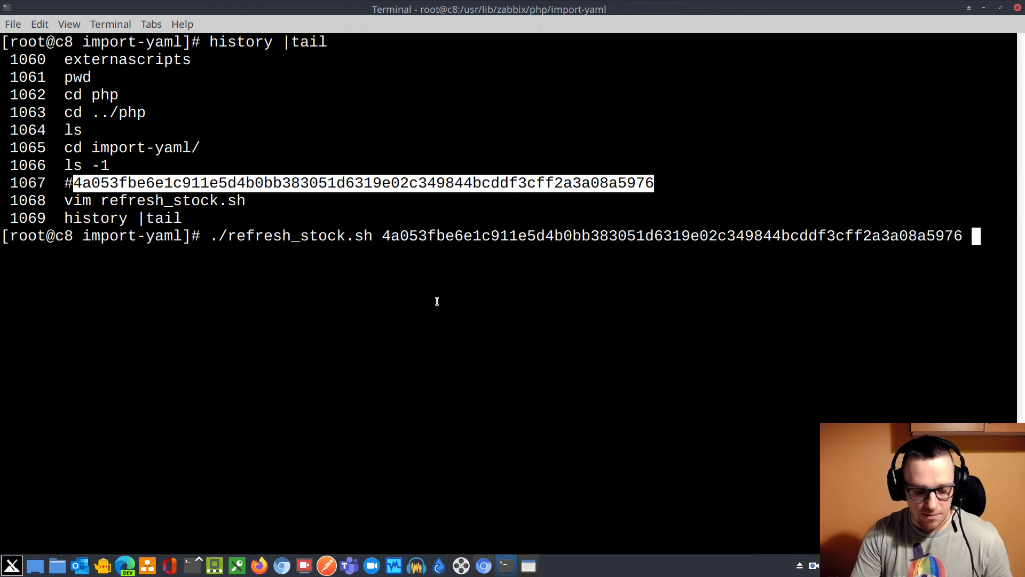
{"action": "key", "text": "Home"}
{"action": "type", "text": "#"}
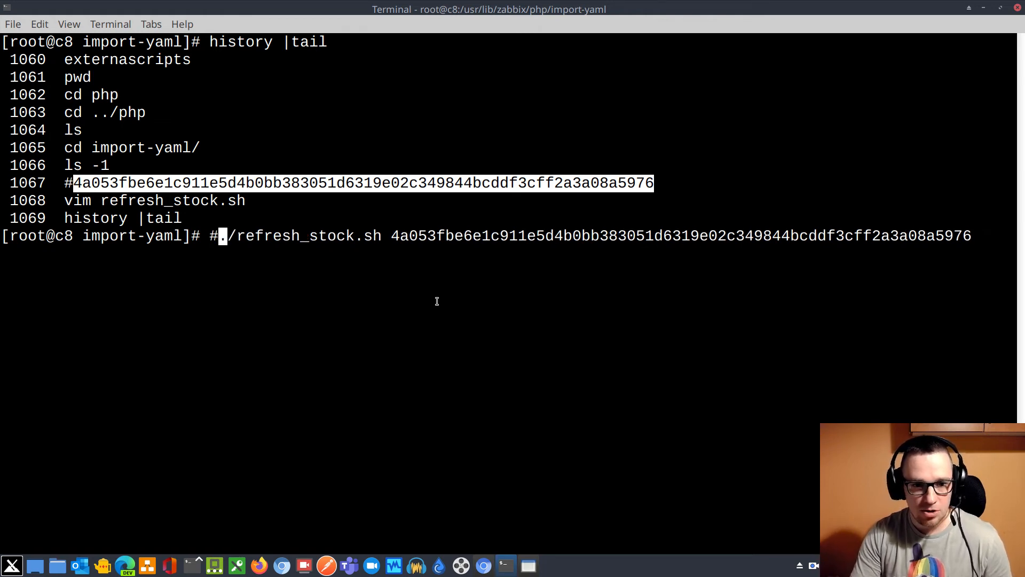
{"action": "key", "text": "Return"}
Show the first three lines of delete_missing.php with head -3 to check its usage
{"action": "type", "text": "h"}
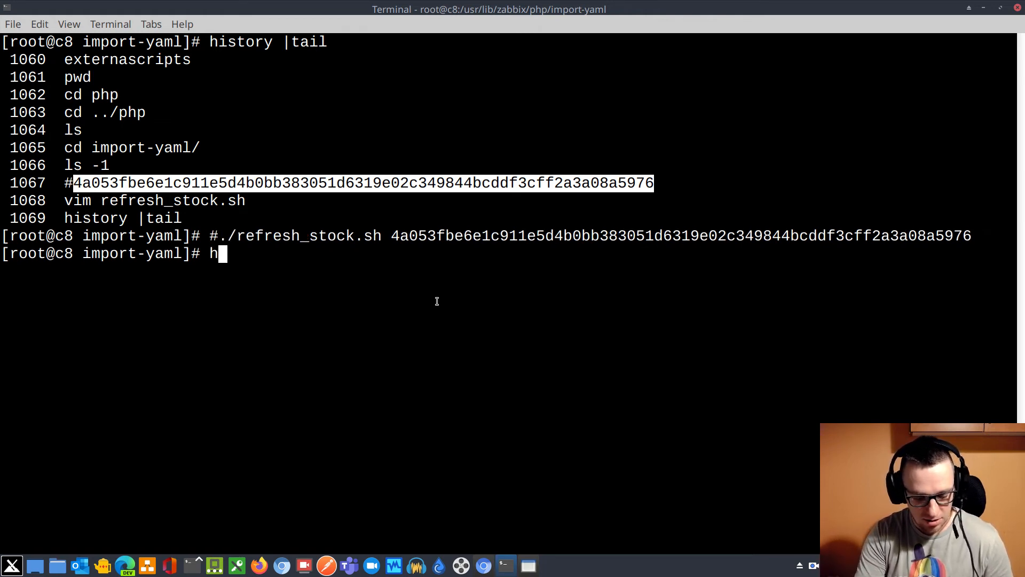
{"action": "type", "text": "ead -3 "}
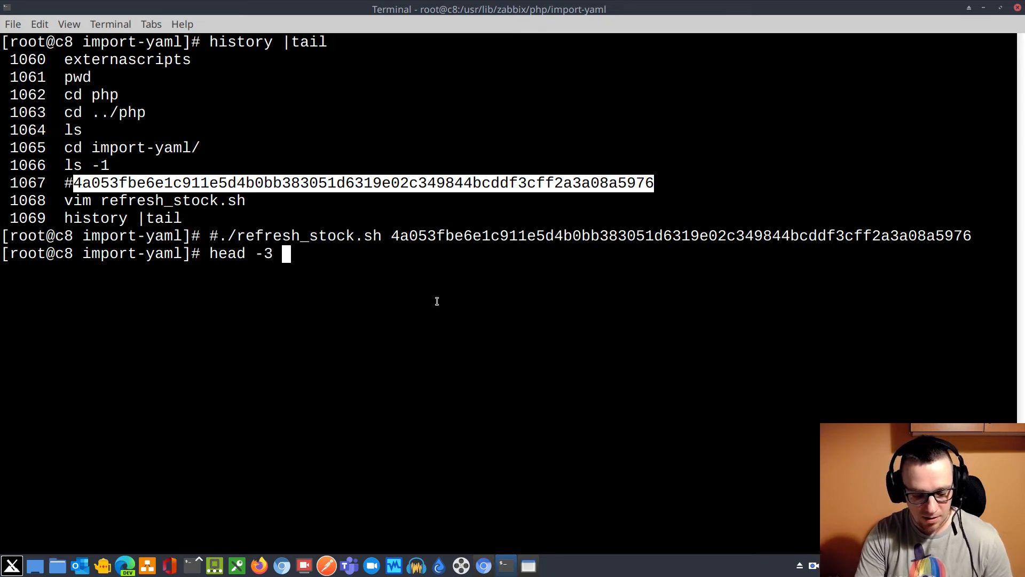
{"action": "type", "text": "de"}
{"action": "key", "text": "Tab"}
{"action": "key", "text": "Return"}
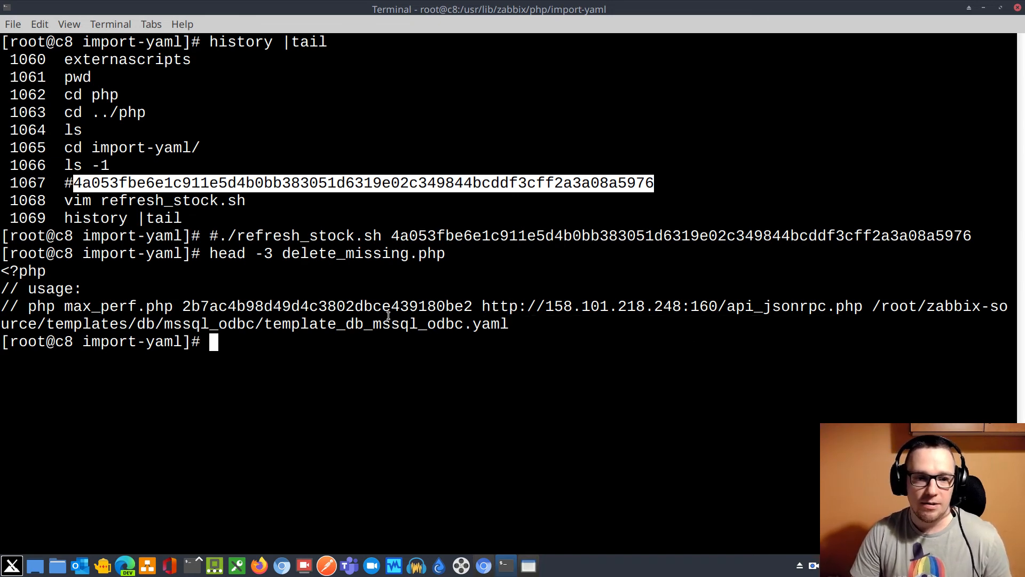
Compose ./refresh_stock.sh at the prompt with the API token and the Zabbix frontend URL copied from the browser, ending in :160/api_jsonrpc.php
{"action": "left_click_drag", "start_coordinate": [221, 235], "coordinate": [969, 238]}
{"action": "middle_click", "coordinate": [455, 311]}
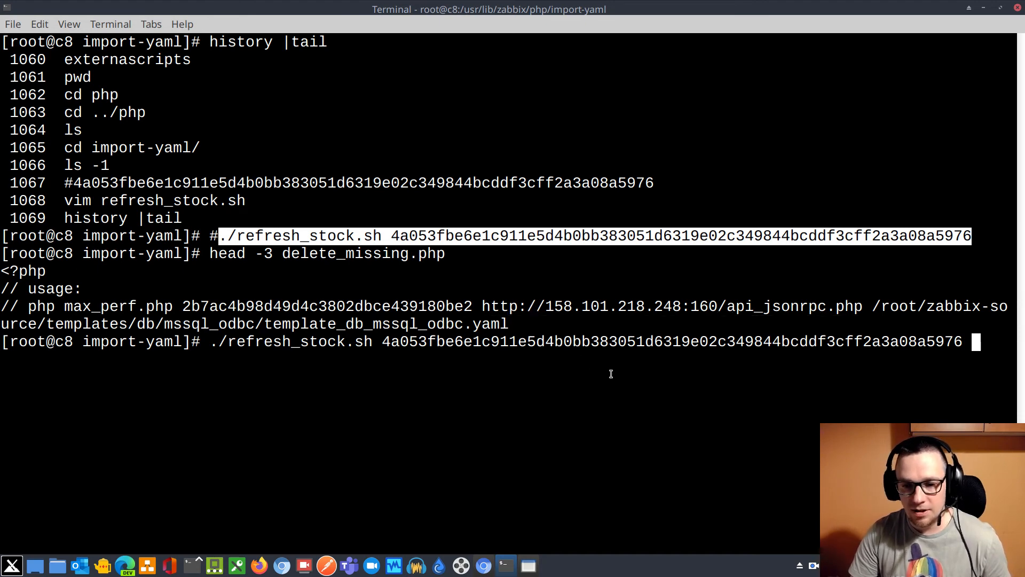
{"action": "key", "text": "alt+Tab"}
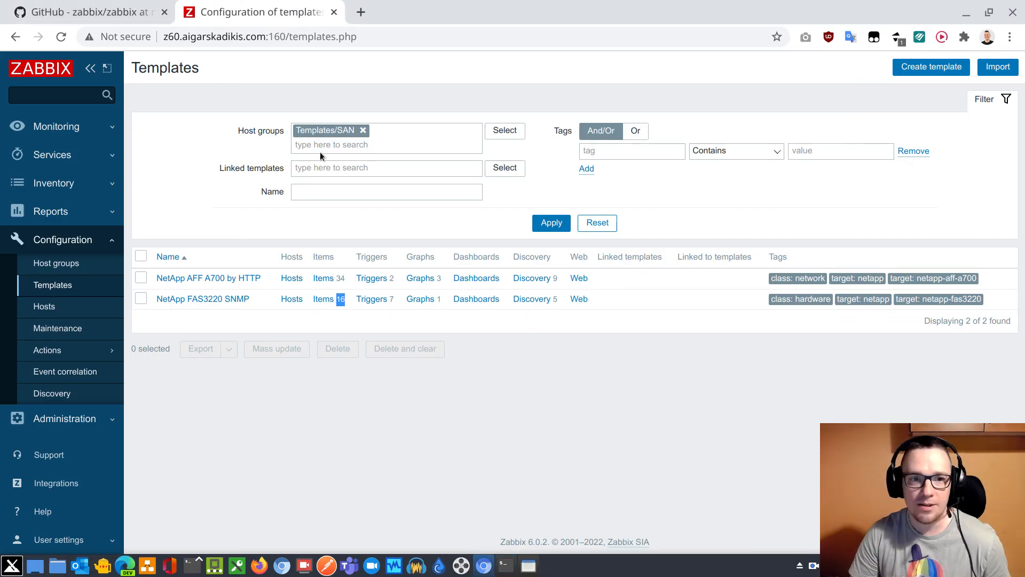
{"action": "left_click_drag", "start_coordinate": [286, 37], "coordinate": [149, 39]}
{"action": "right_click", "coordinate": [198, 44]}
{"action": "left_click", "coordinate": [260, 126]}
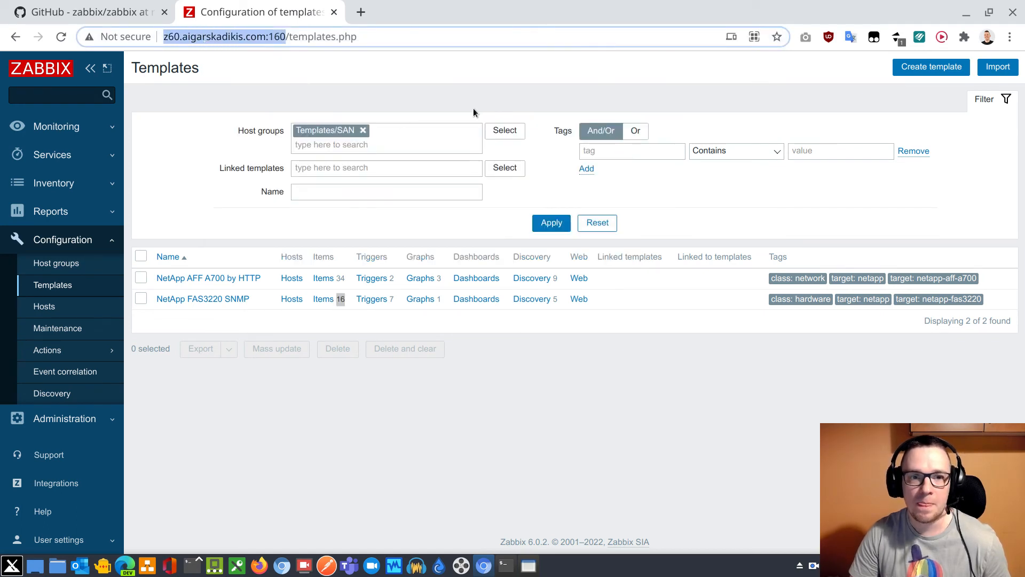
{"action": "key", "text": "alt+Tab"}
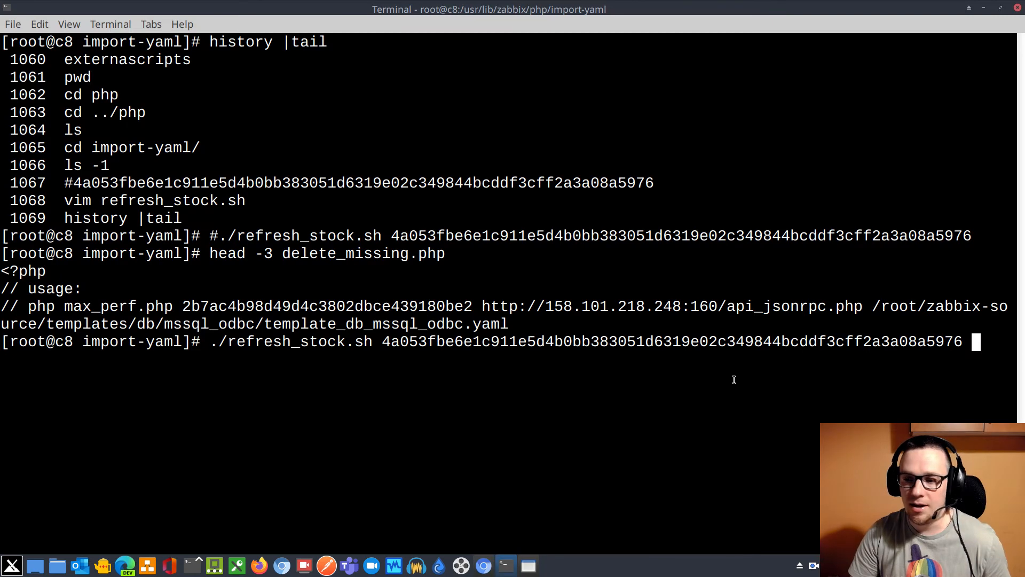
{"action": "key", "text": "ctrl+shift+v"}
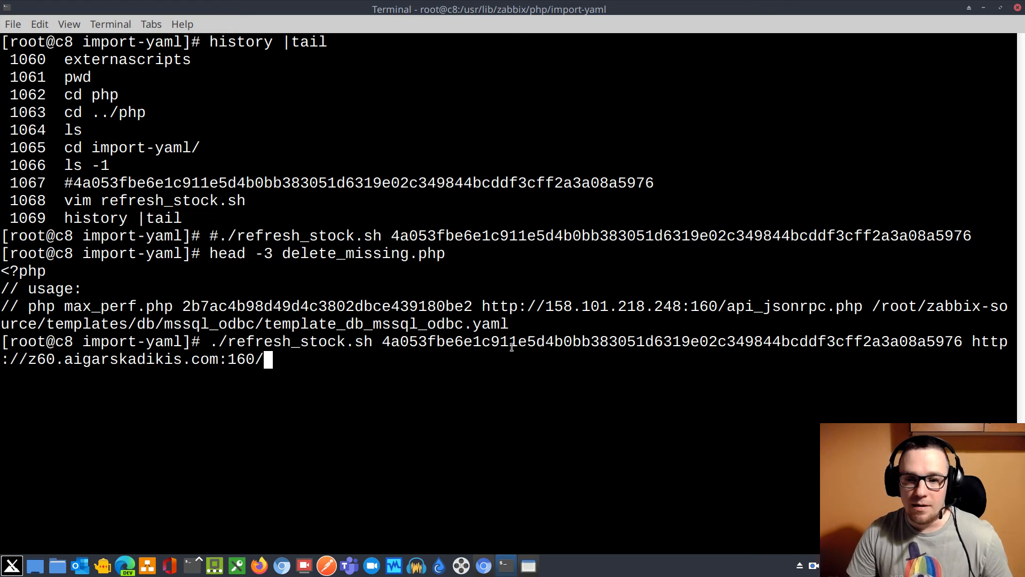
{"action": "left_click_drag", "start_coordinate": [728, 306], "coordinate": [864, 306]}
{"action": "middle_click", "coordinate": [603, 403]}
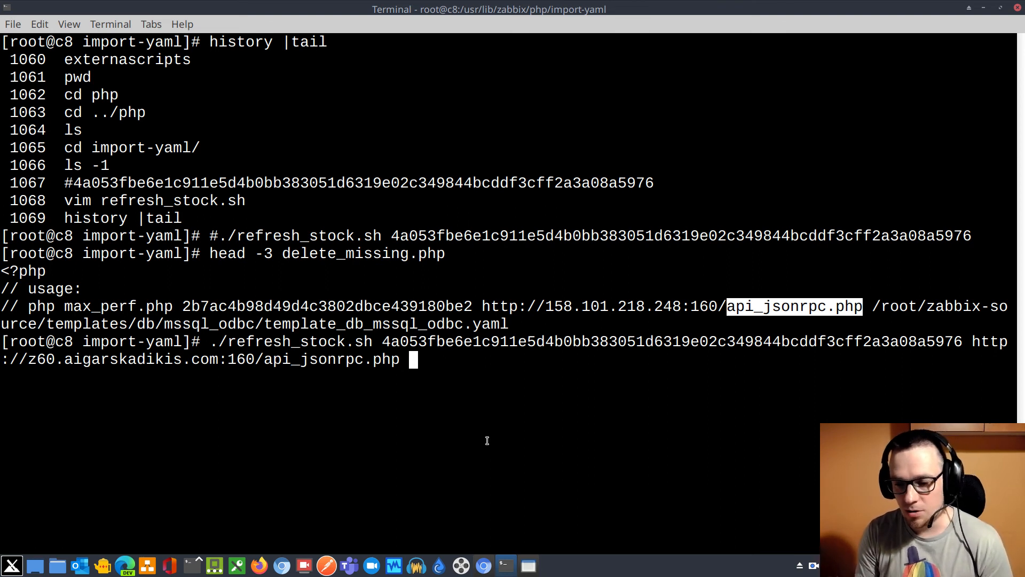
Append the path /tmp/60/zabbix-release-6.0/templates/ to the command and list its subdirectories
{"action": "type", "text": "/"}
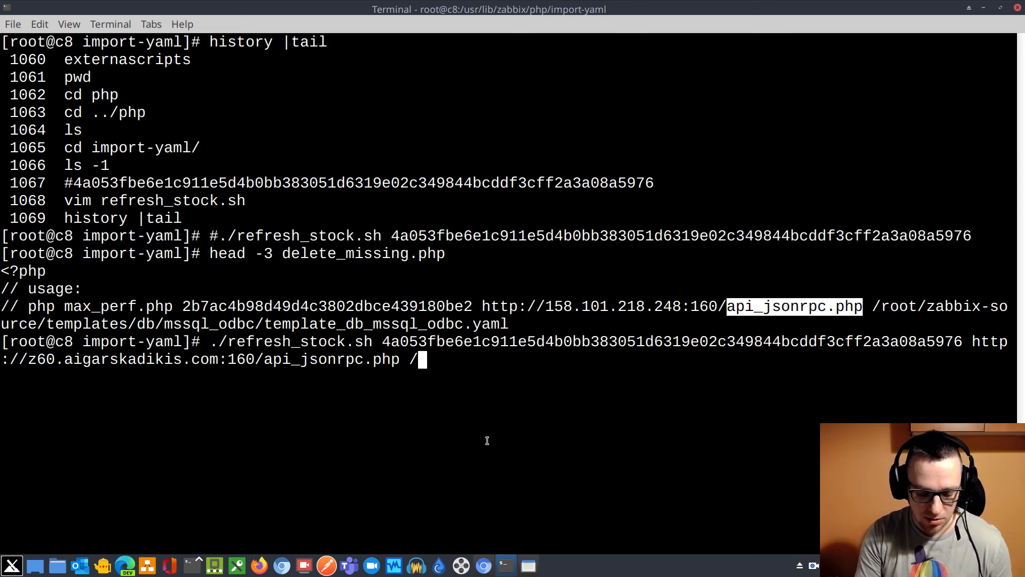
{"action": "type", "text": "tmp/60"}
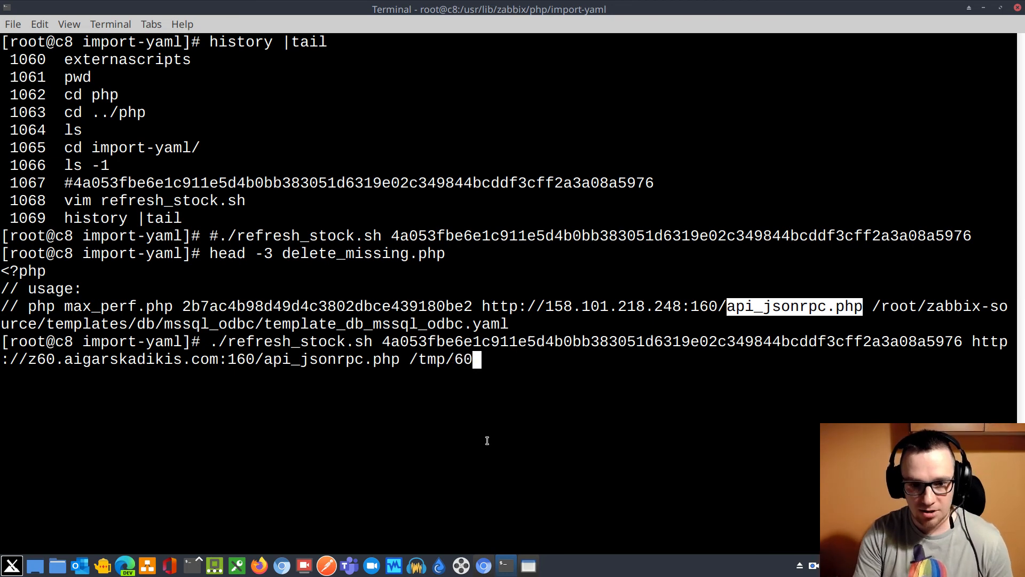
{"action": "type", "text": "/za"}
{"action": "key", "text": "Tab"}
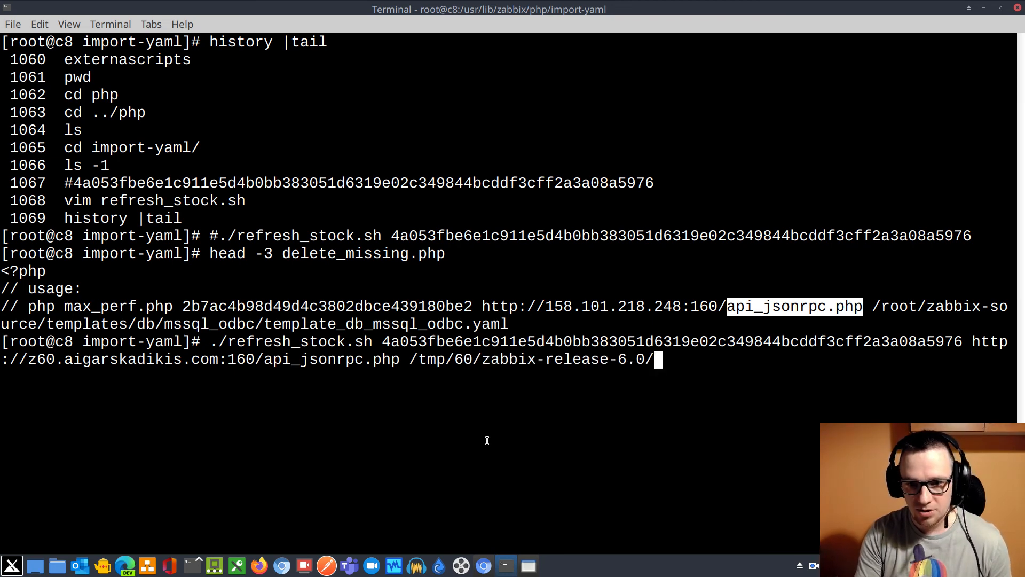
{"action": "type", "text": "tem"}
{"action": "key", "text": "Tab"}
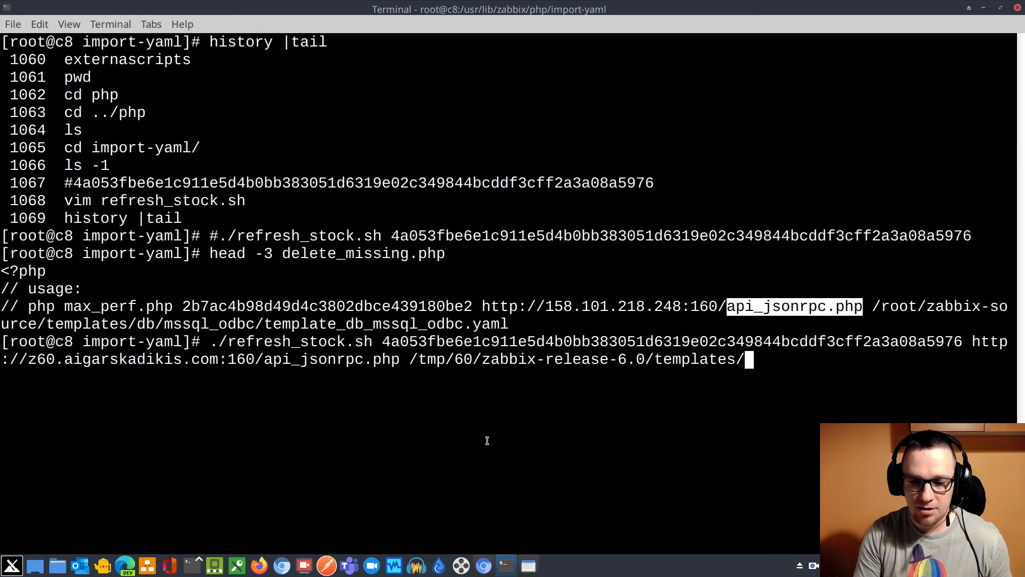
{"action": "key", "text": "Tab"}
{"action": "key", "text": "Tab"}
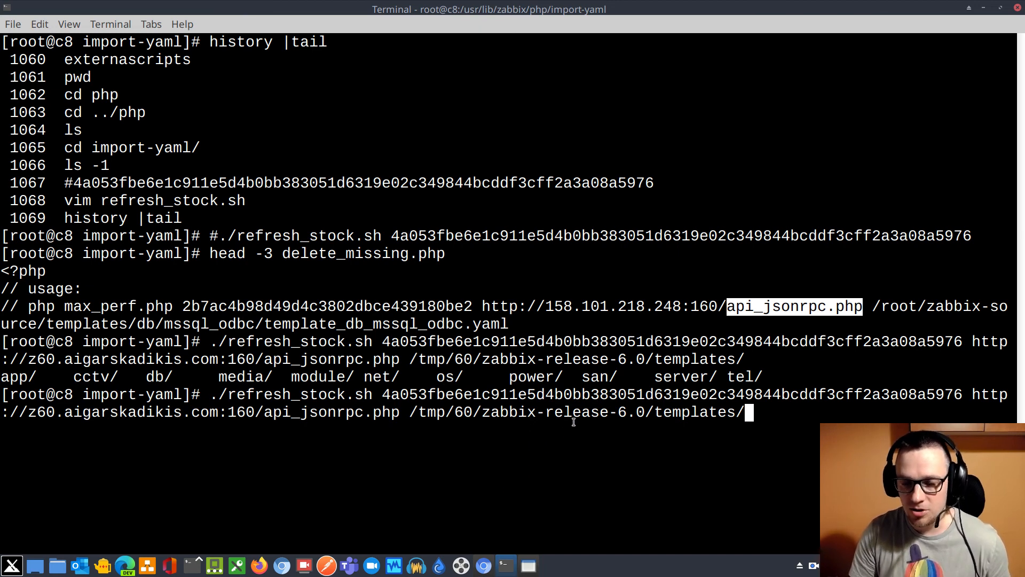
Complete the path with the san directory, without a trailing slash, and run the stock template refresh
{"action": "left_click_drag", "start_coordinate": [582, 377], "coordinate": [609, 378]}
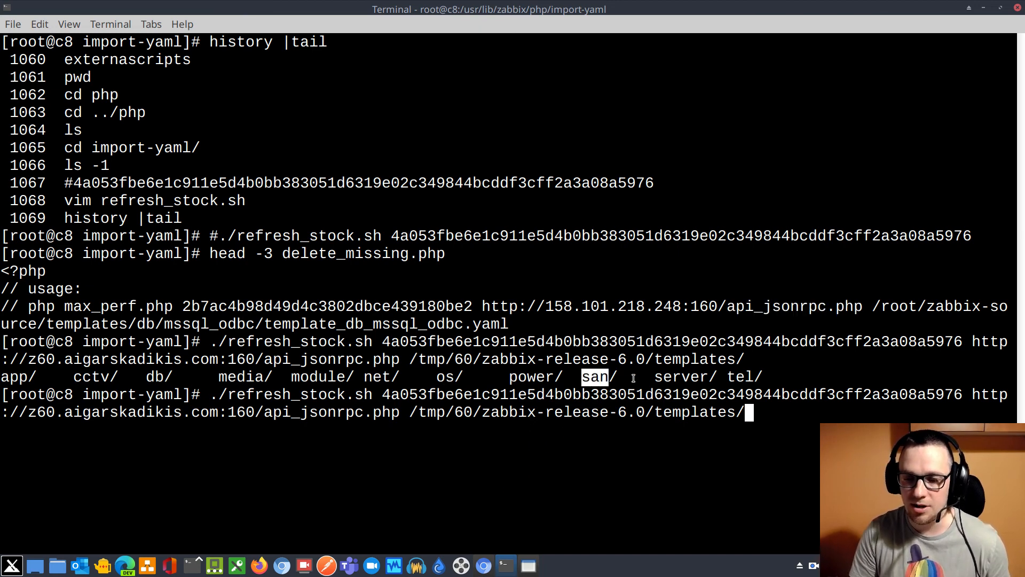
{"action": "left_click", "coordinate": [683, 473]}
{"action": "type", "text": "sa"}
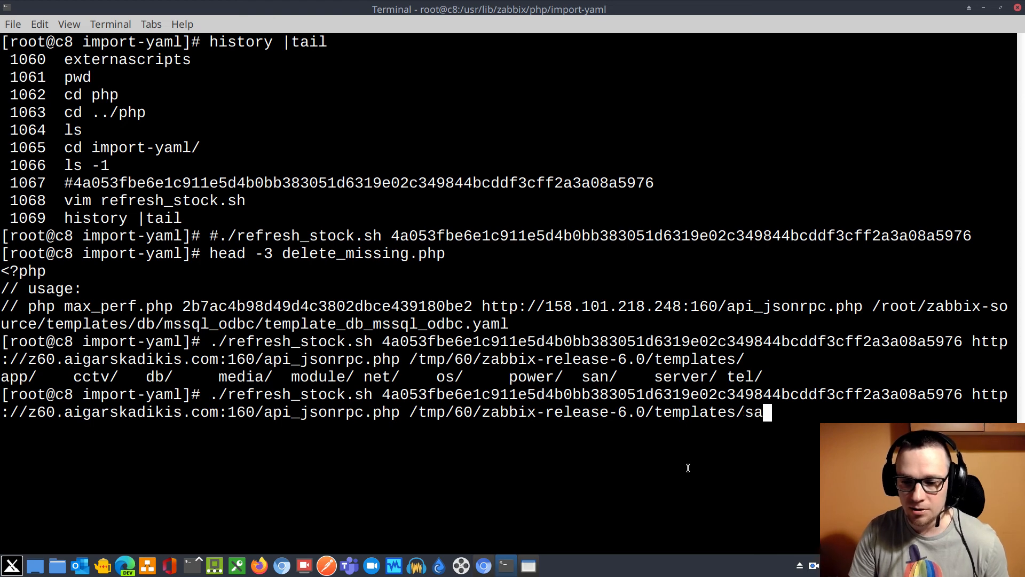
{"action": "key", "text": "Tab"}
{"action": "key", "text": "BackSpace"}
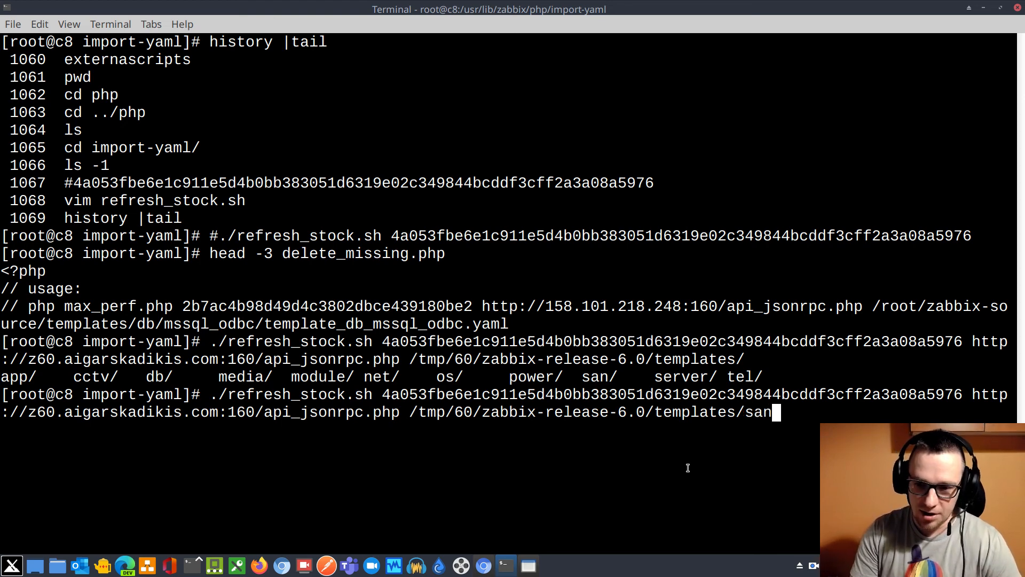
{"action": "key", "text": "Return"}
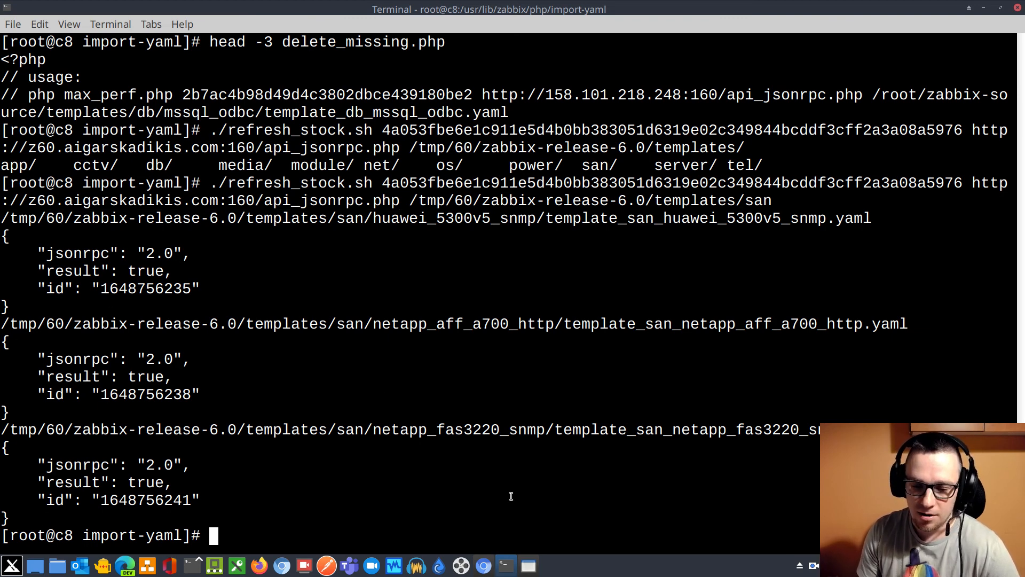
Switch to the Zabbix browser window and highlight the NetApp FAS3220 SNMP item and graph counts
{"action": "left_click", "coordinate": [486, 567]}
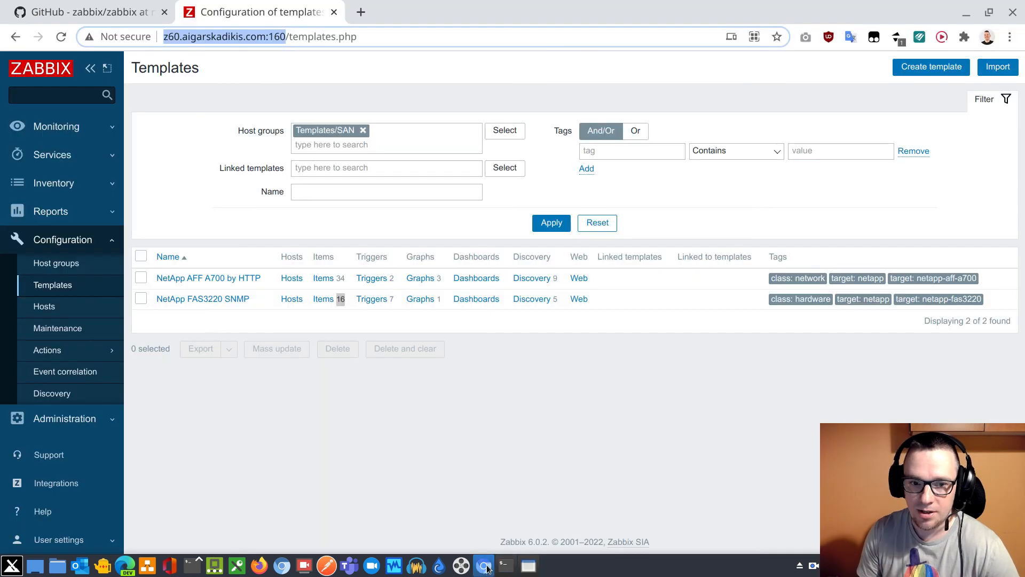
{"action": "left_click", "coordinate": [347, 314]}
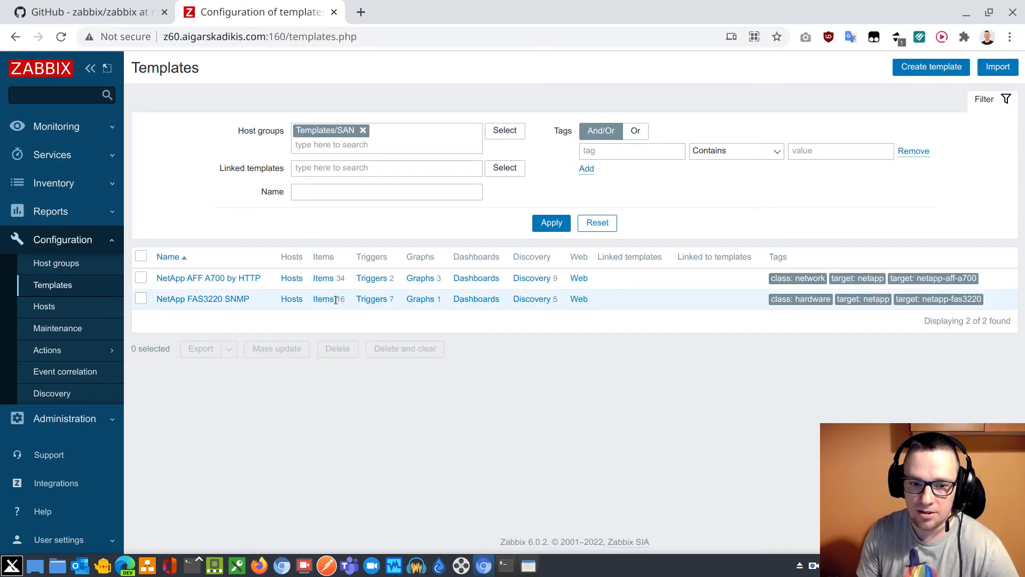
{"action": "double_click", "coordinate": [342, 300]}
{"action": "left_click_drag", "start_coordinate": [444, 300], "coordinate": [405, 295]}
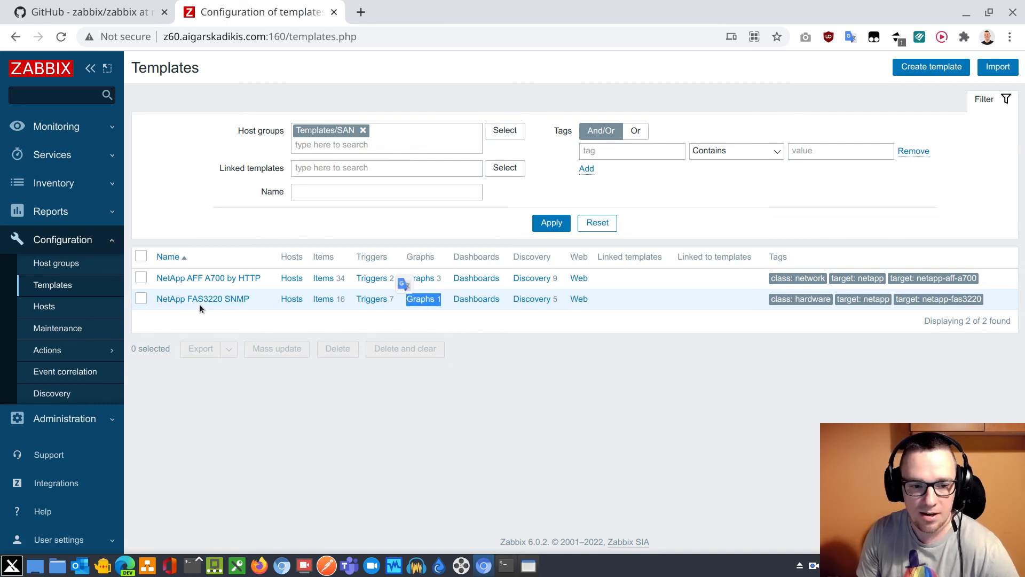
Reapply the Templates/SAN filter to reload the template list and highlight the NetApp FAS3220 SNMP item count
{"action": "left_click", "coordinate": [552, 206]}
{"action": "left_click", "coordinate": [550, 224]}
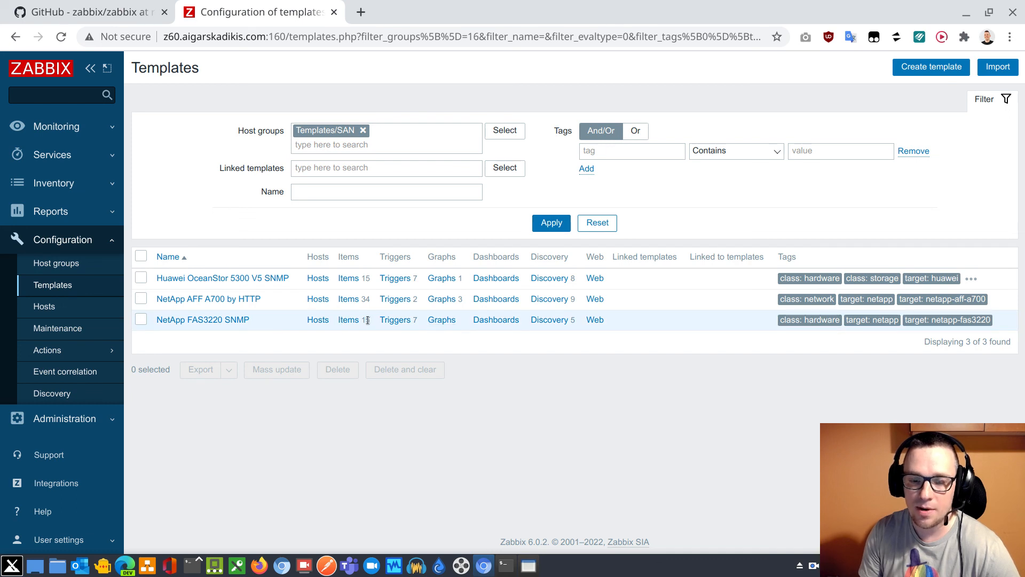
{"action": "left_click_drag", "start_coordinate": [367, 321], "coordinate": [359, 321]}
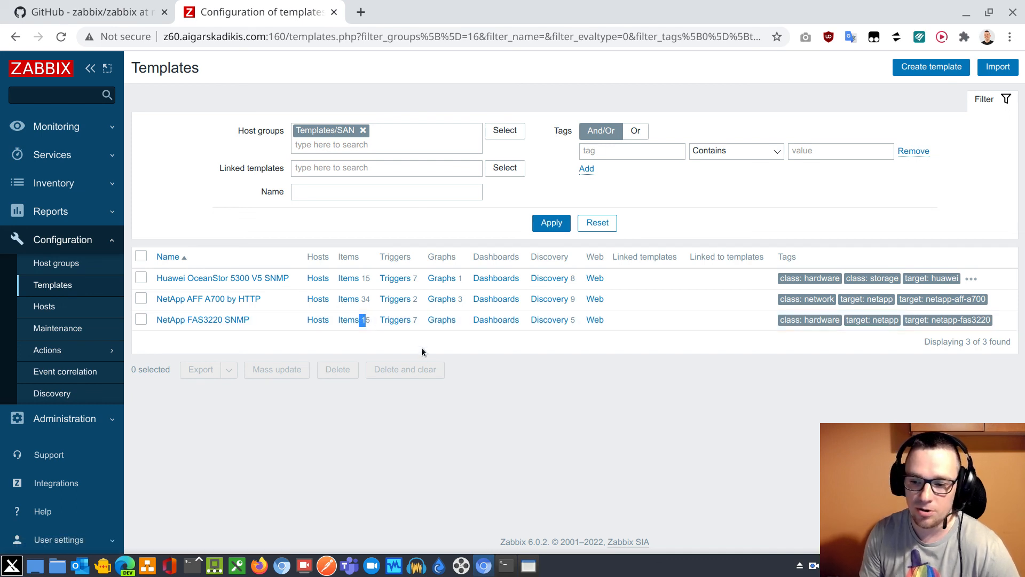